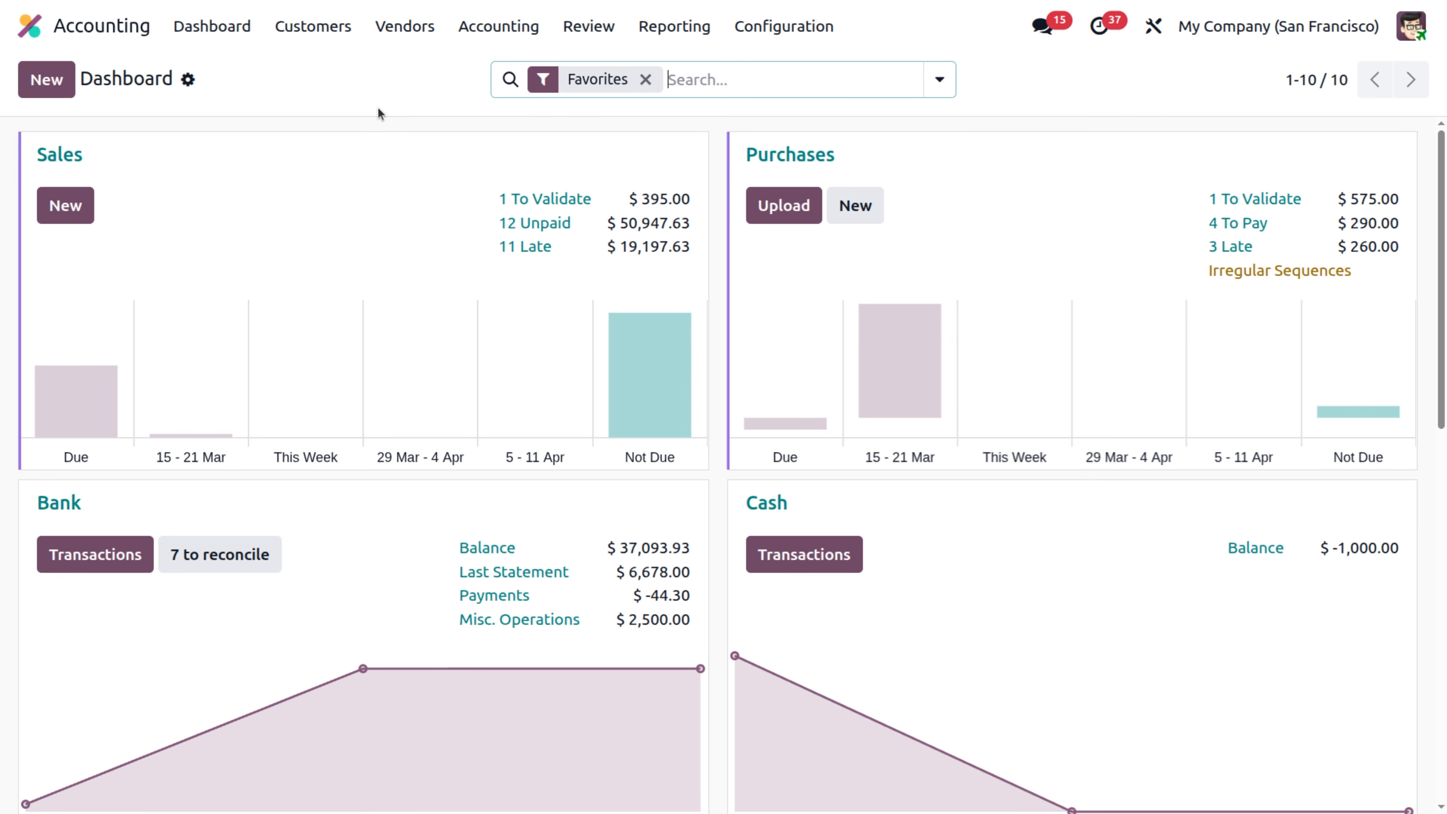
Step: Open the Petty cash account in the Chart of Accounts, review its type, and return to the account list
left_click(804, 26)
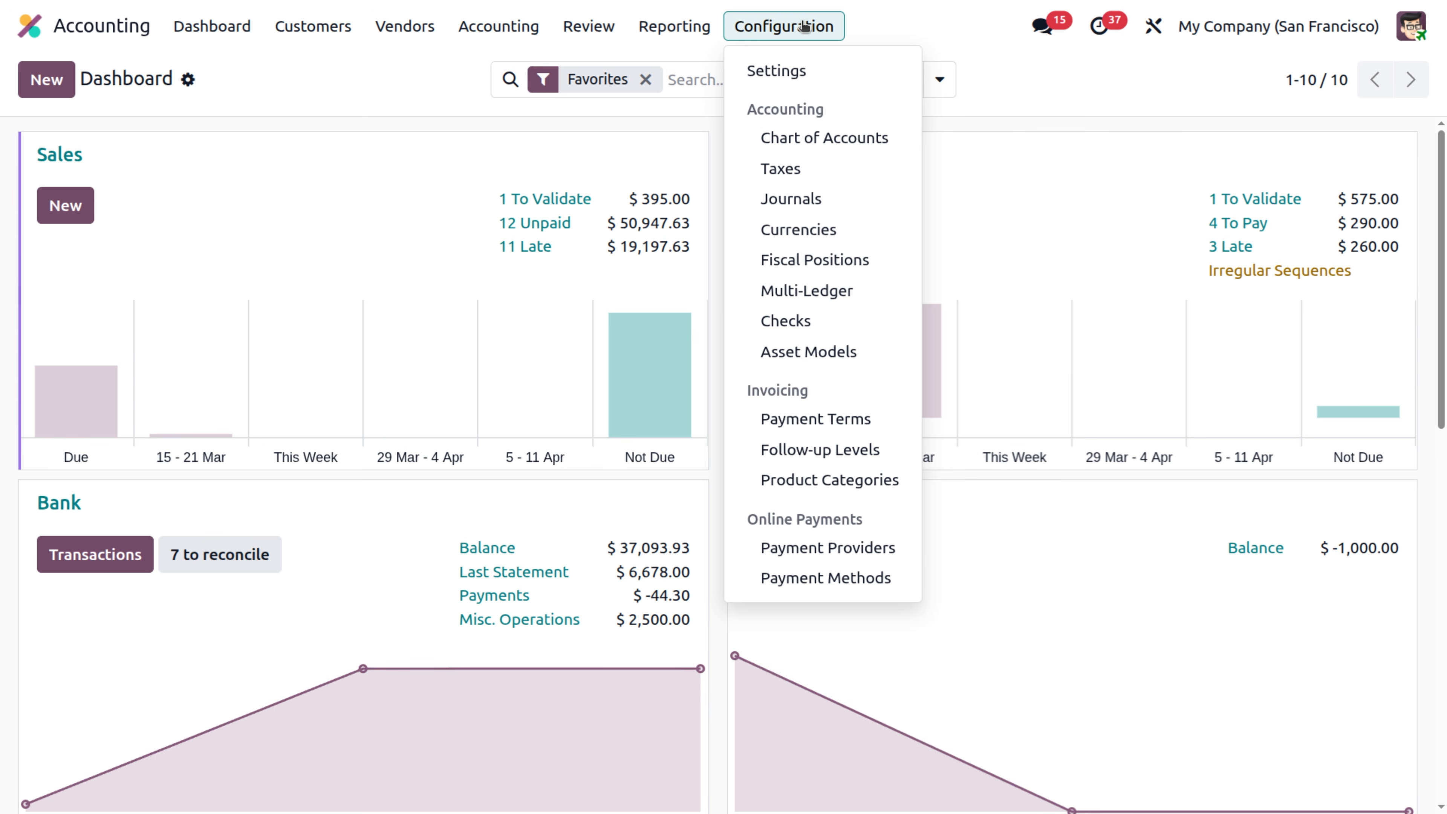
left_click(865, 136)
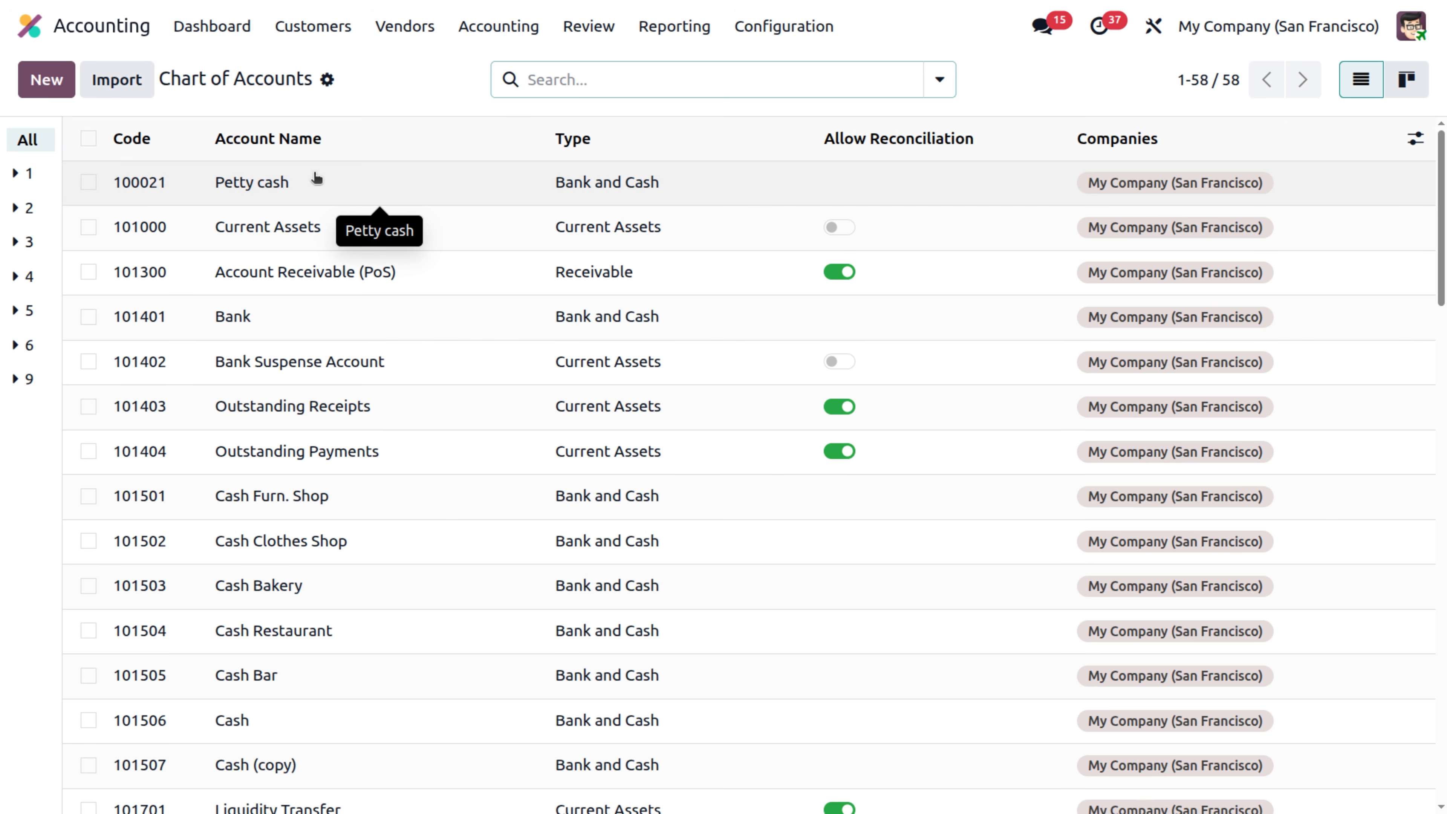
left_click(316, 179)
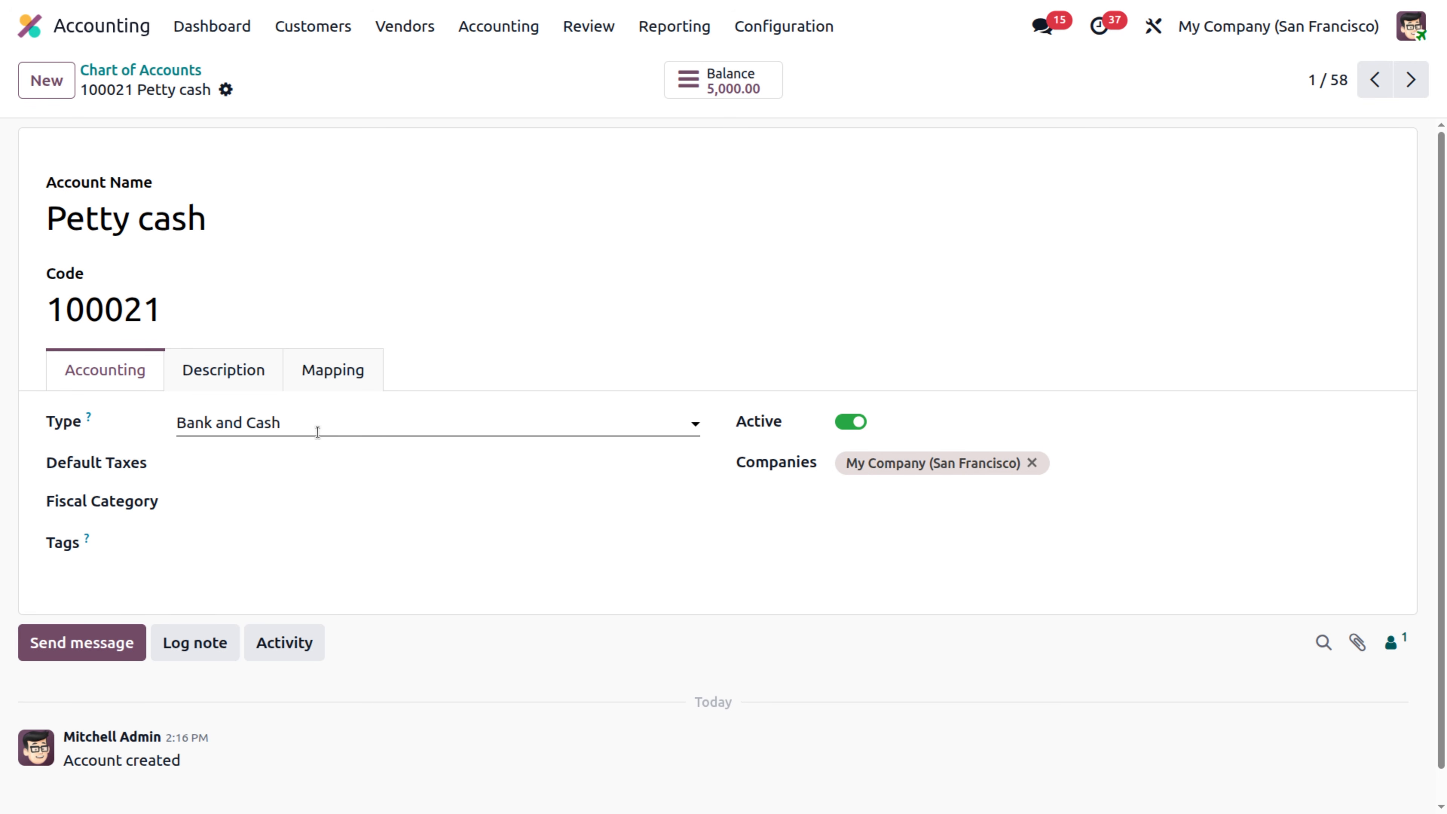
left_click(144, 73)
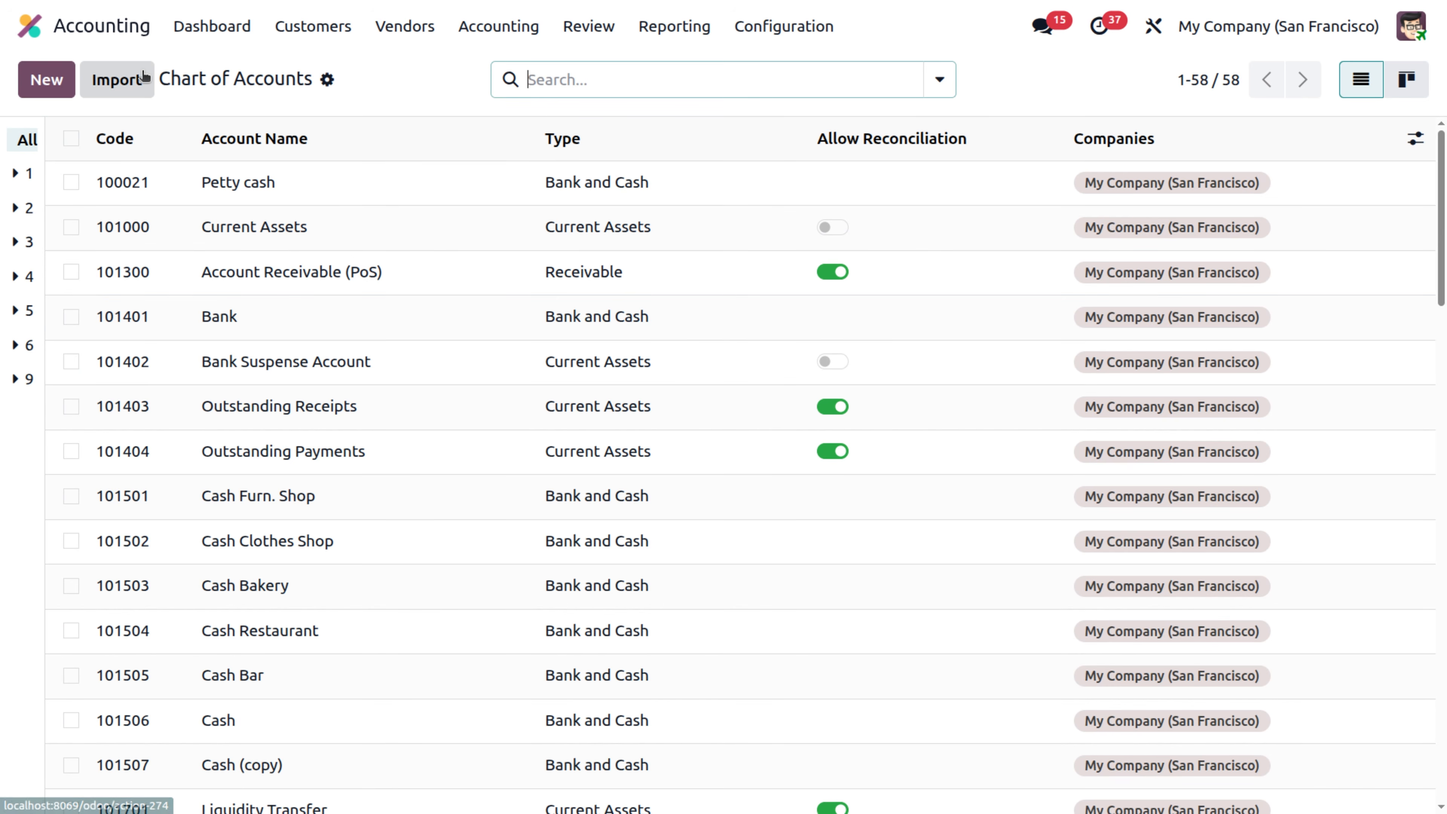
Step: Open the list of accounting journals and view the configuration of the Cash journal with sequence prefix CSH6
left_click(781, 33)
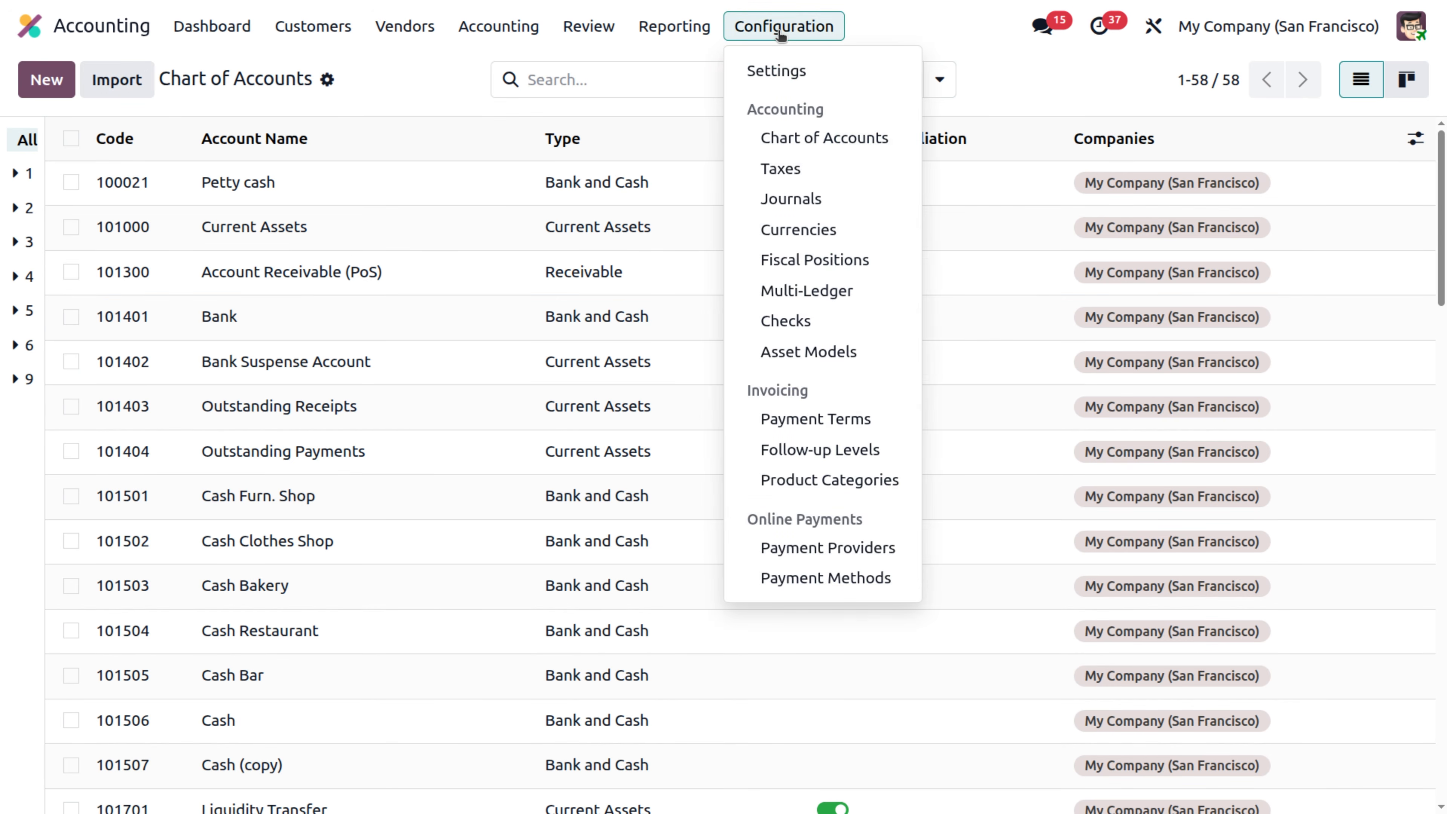
left_click(819, 200)
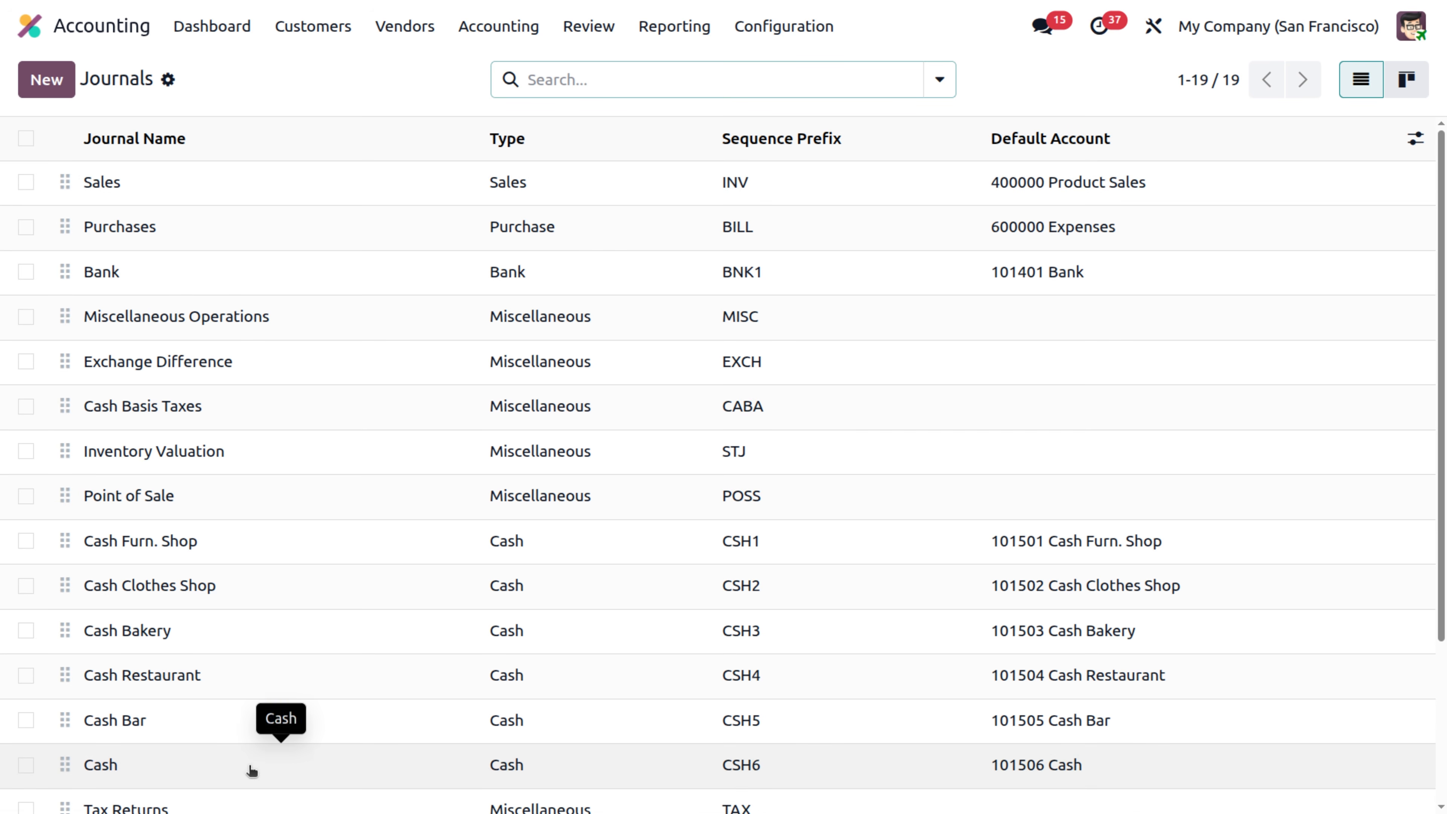
left_click(251, 770)
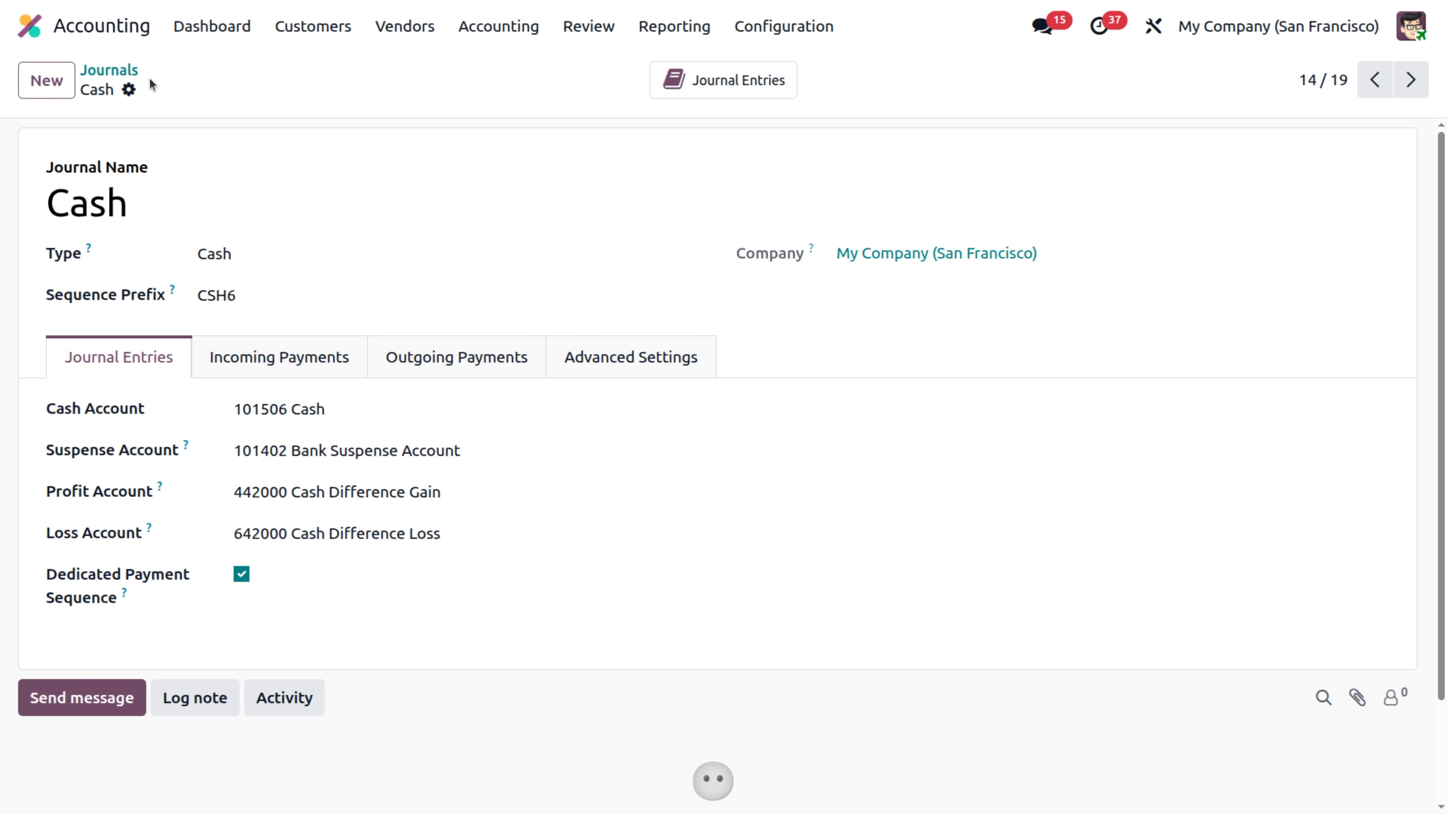
left_click(128, 89)
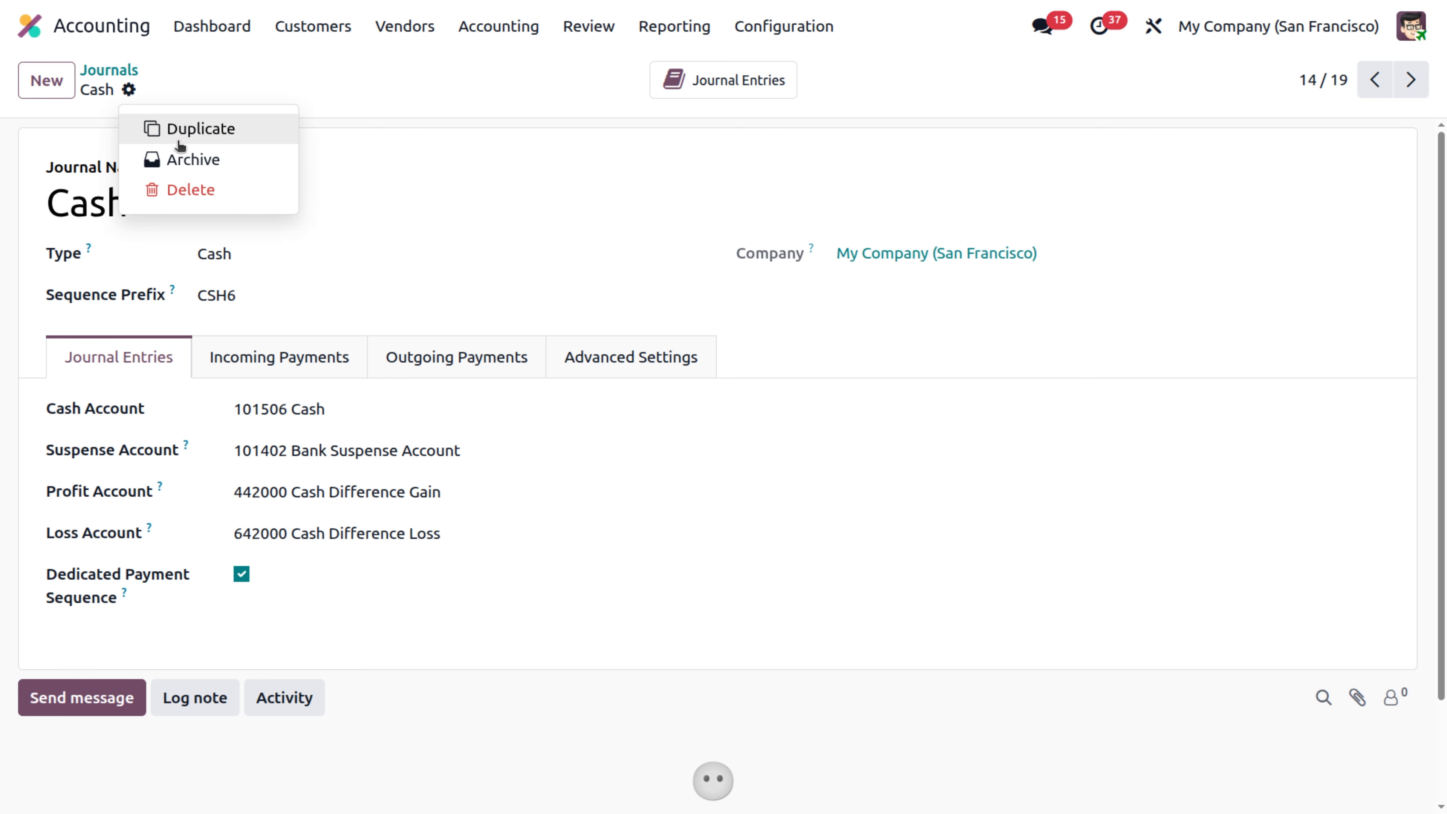
left_click(126, 70)
Step: Open the Petty Cash journal and review the outstanding accounts of its incoming and outgoing payment methods
scroll(152, 427, "down", 1)
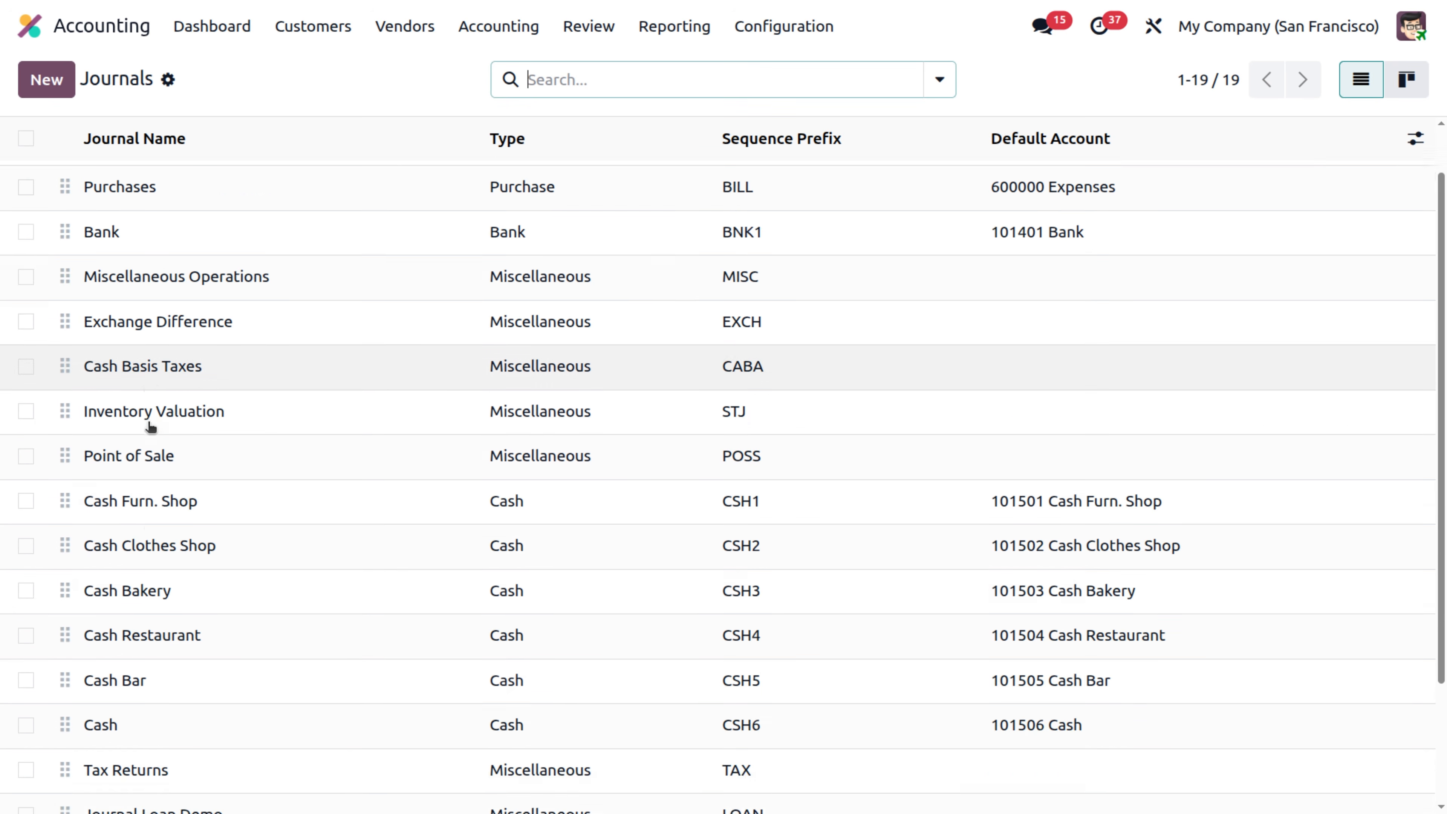
scroll(151, 427, "down", 3)
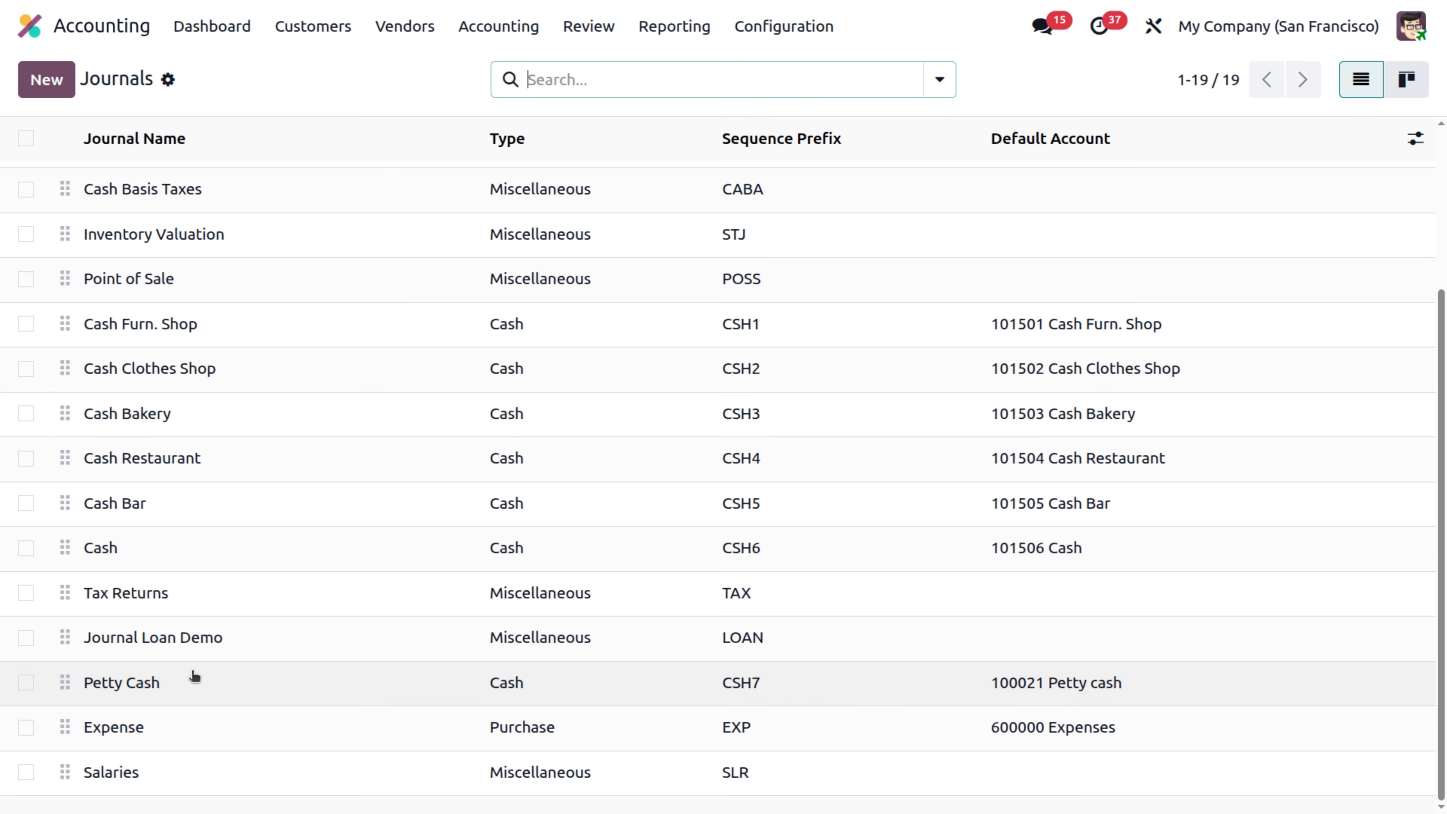
left_click(194, 676)
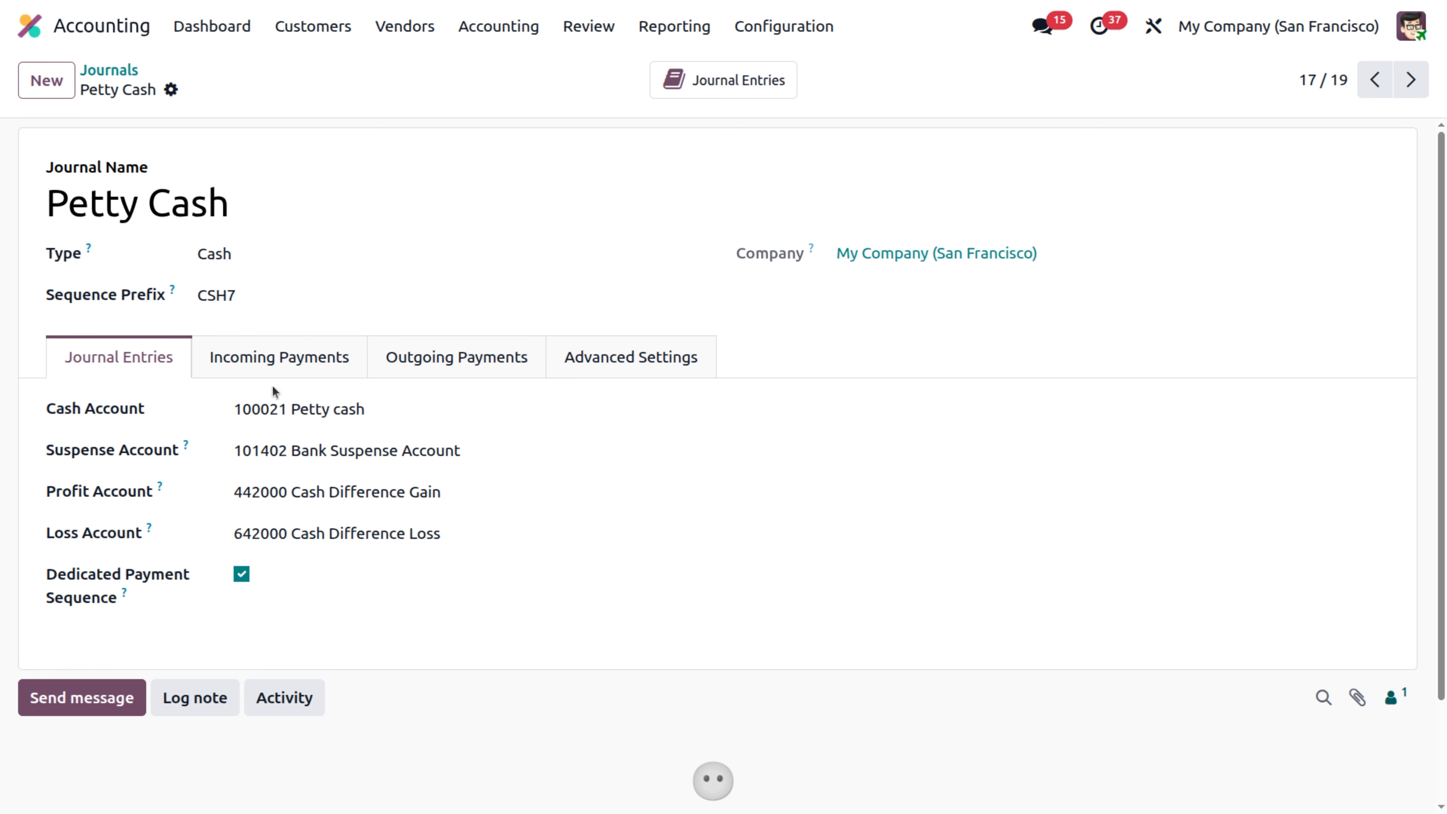
left_click(291, 356)
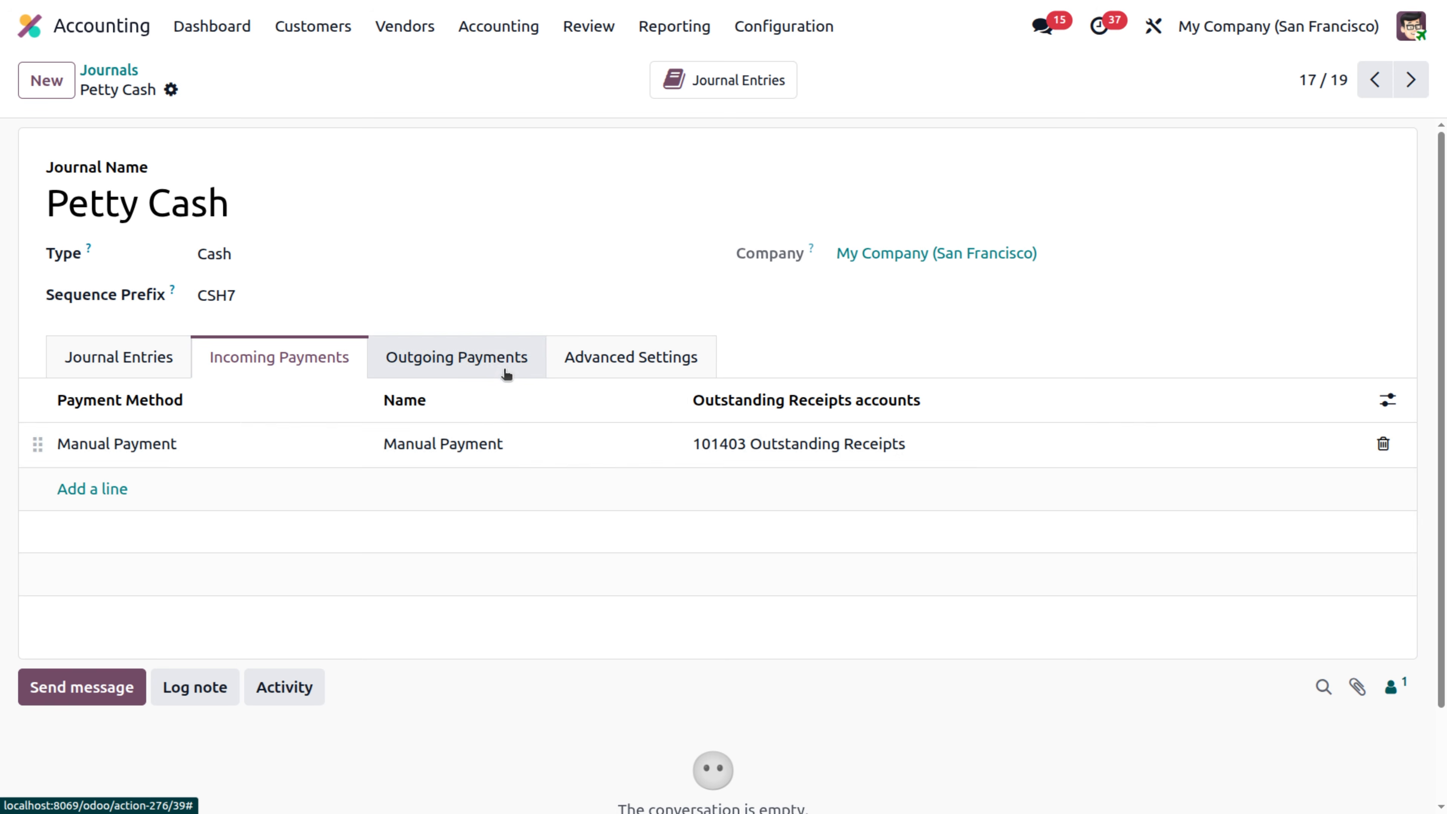
left_click(495, 361)
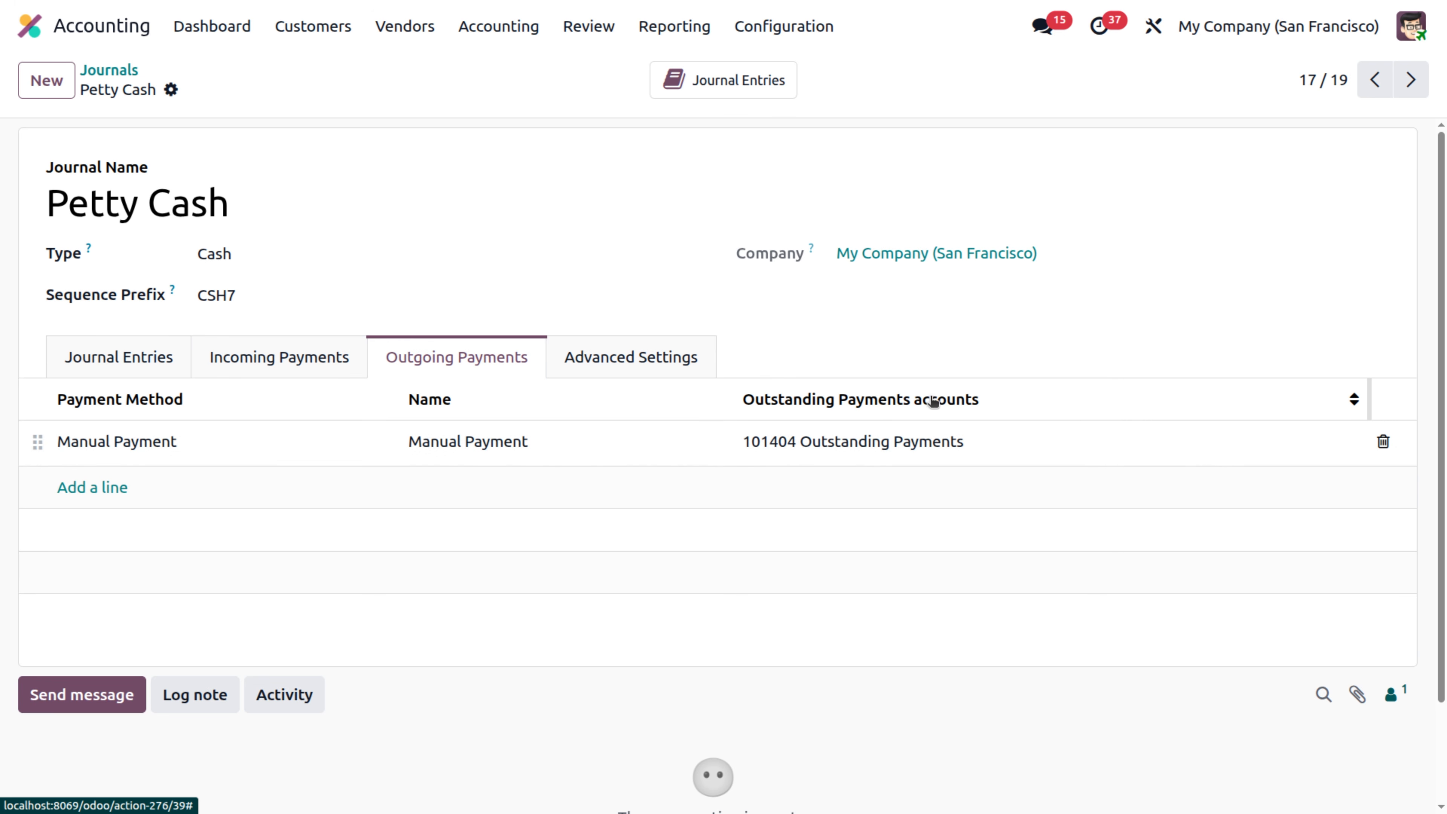
left_click(973, 443)
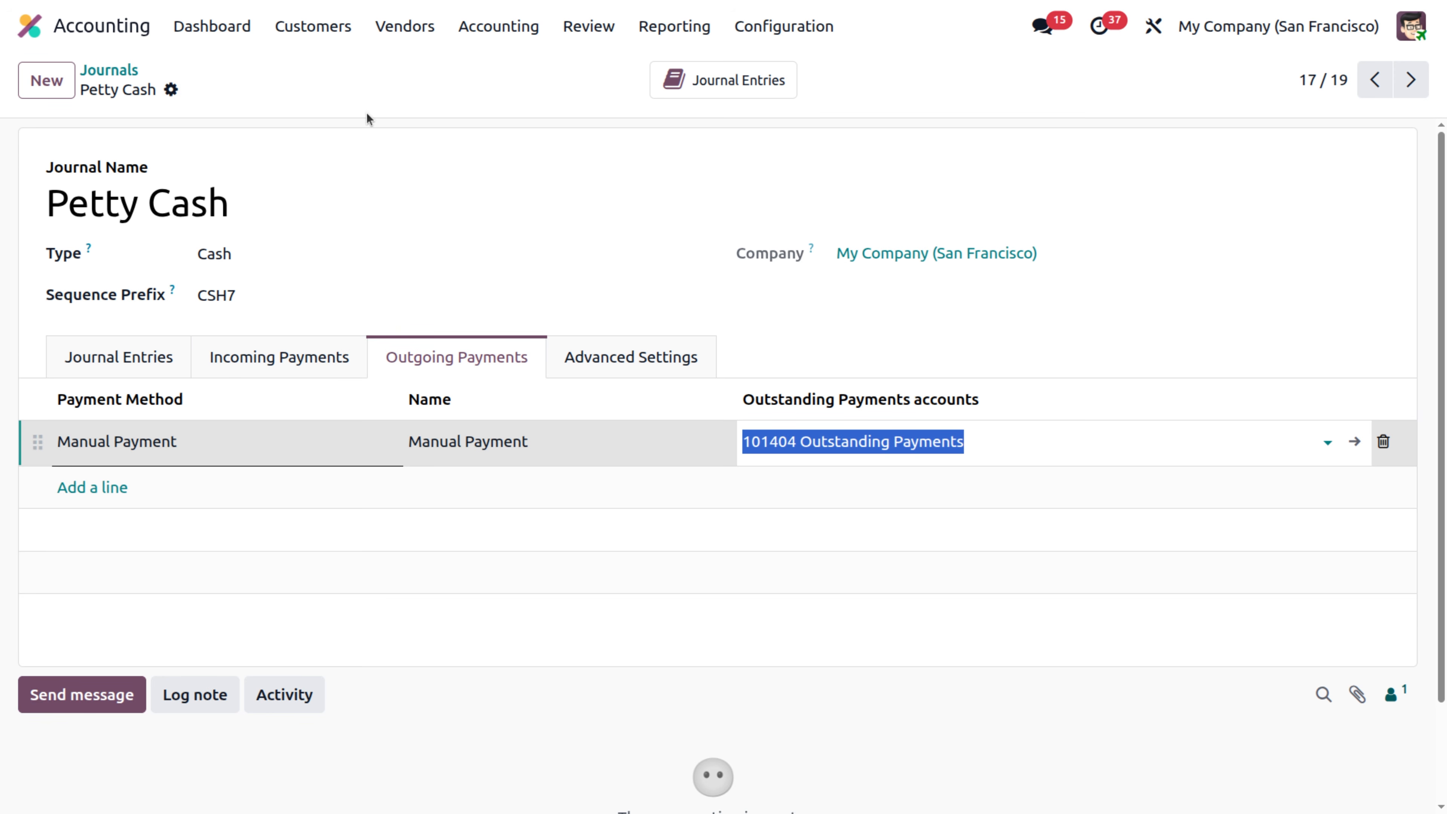
Step: Return to the accounting dashboard and view the transactions recorded in the Petty Cash journal
left_click(208, 36)
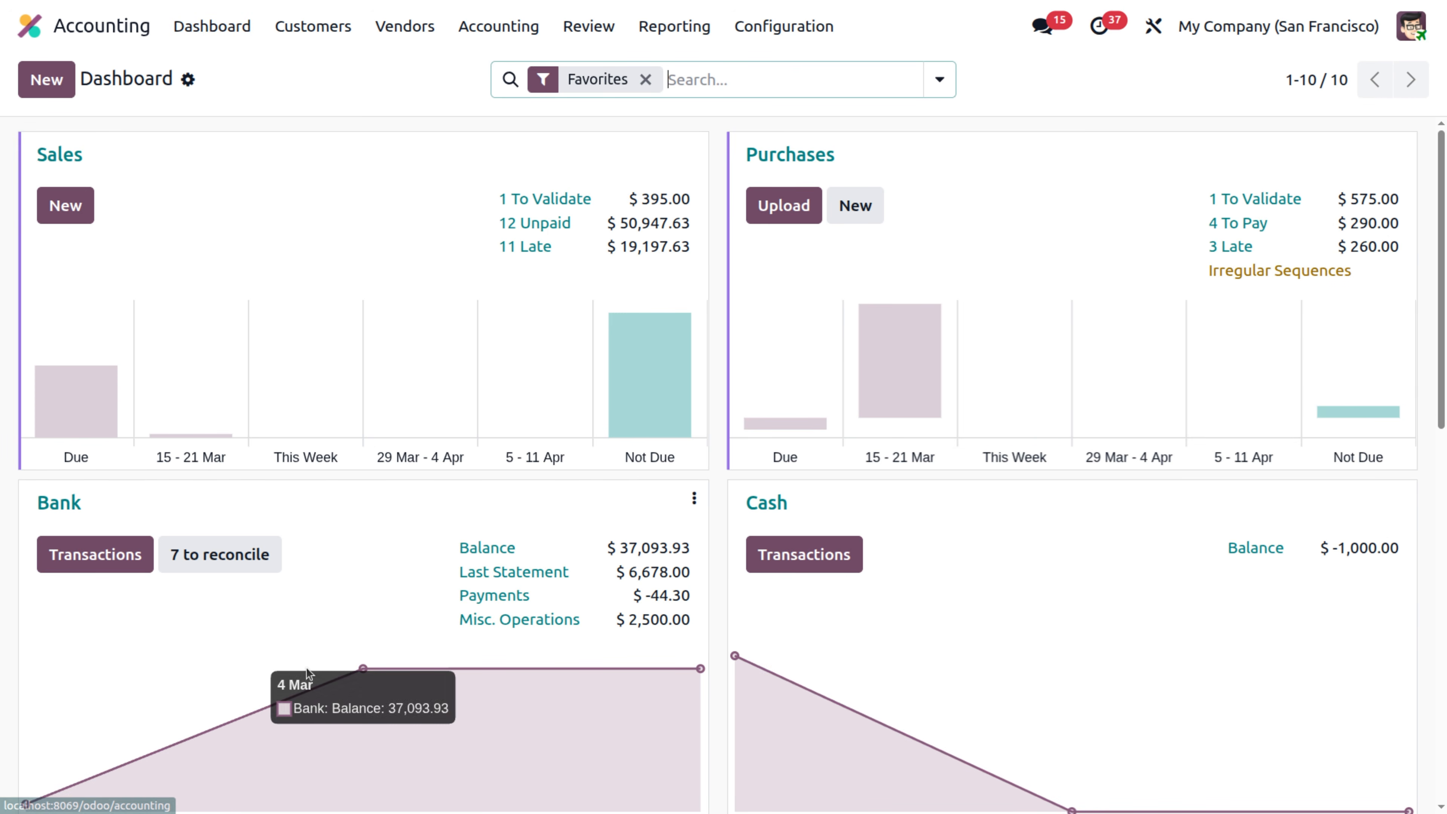
scroll(307, 675, "down", 7)
scroll(308, 676, "down", 2)
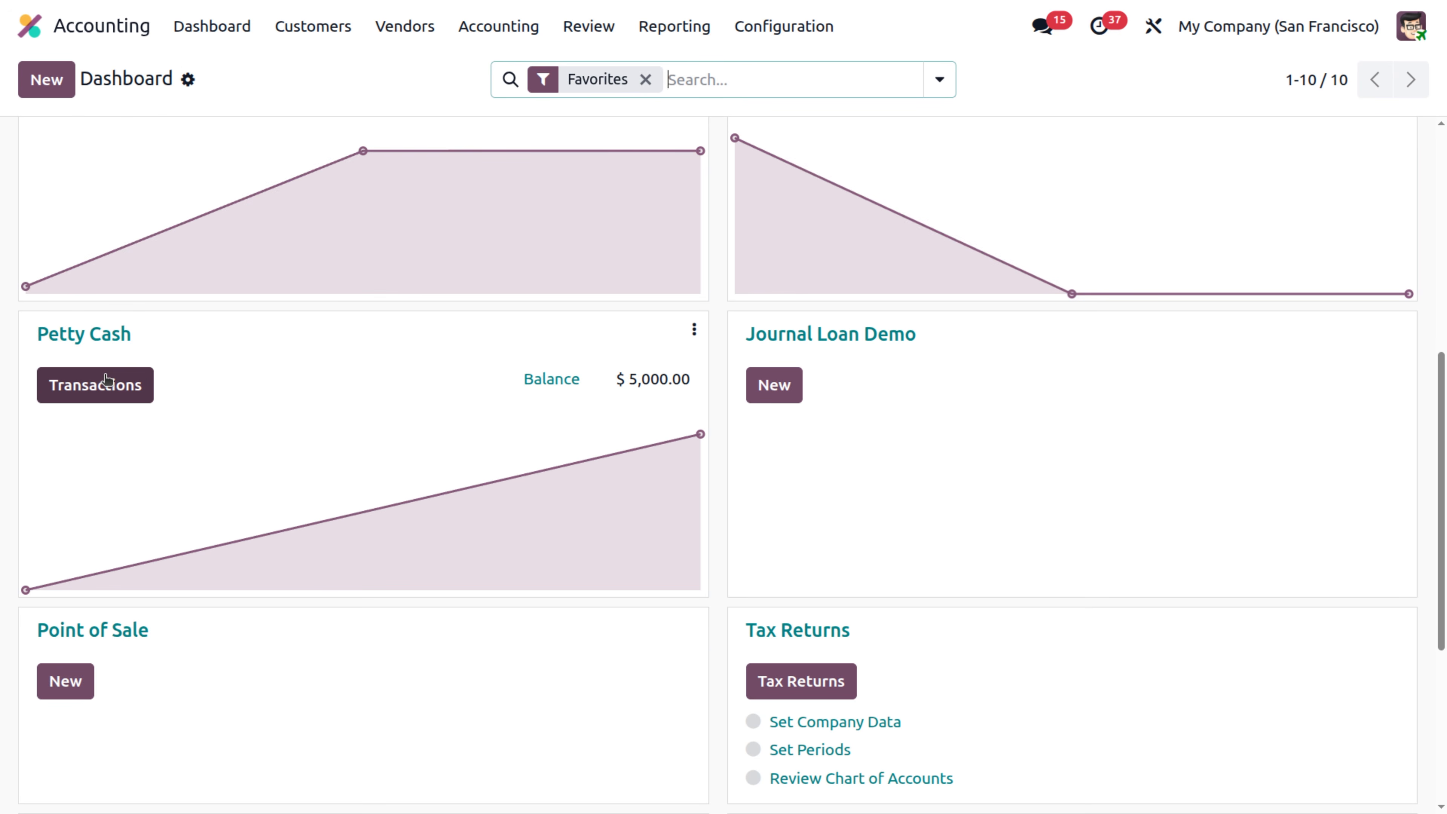
left_click(101, 396)
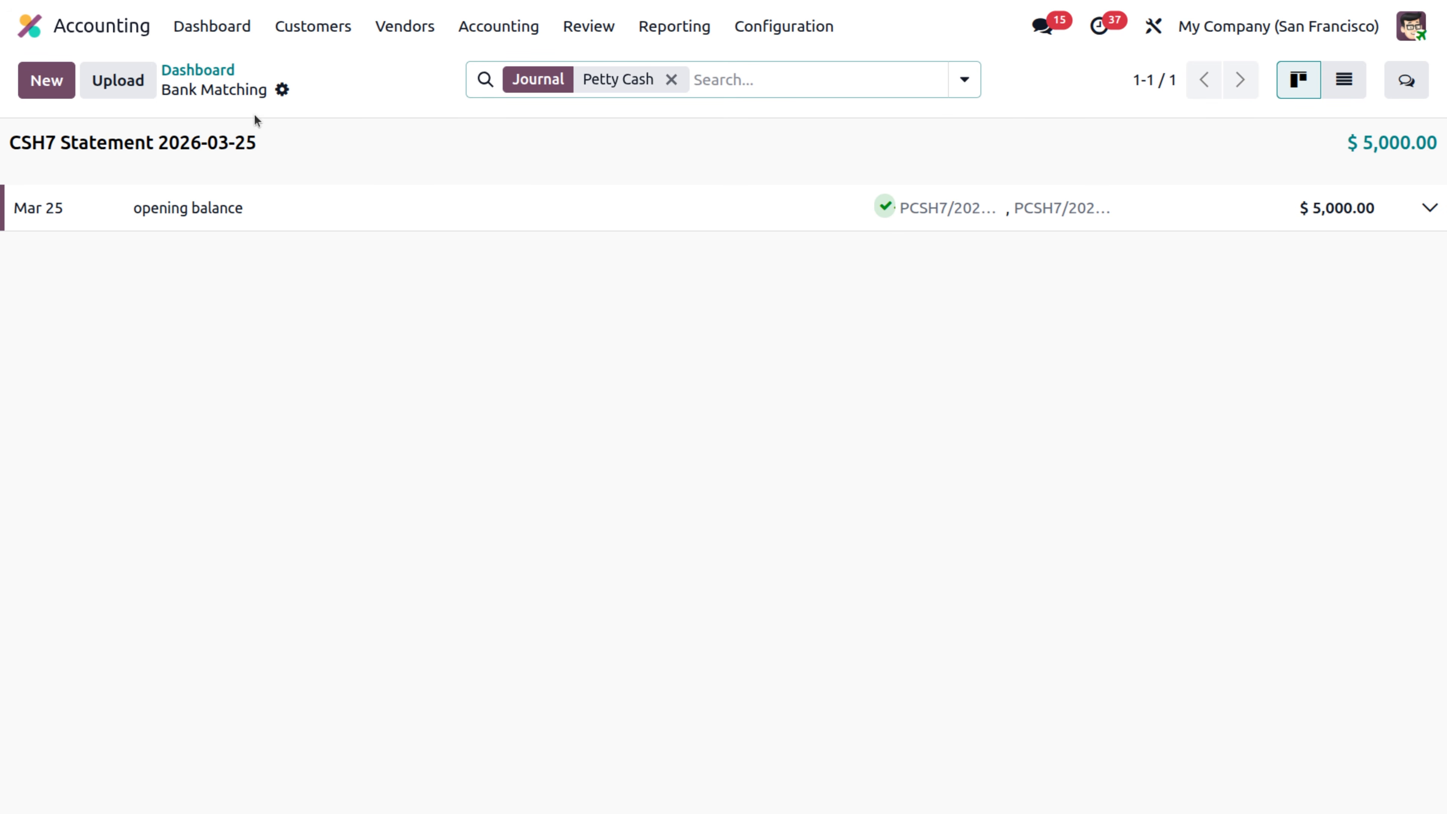
left_click(211, 70)
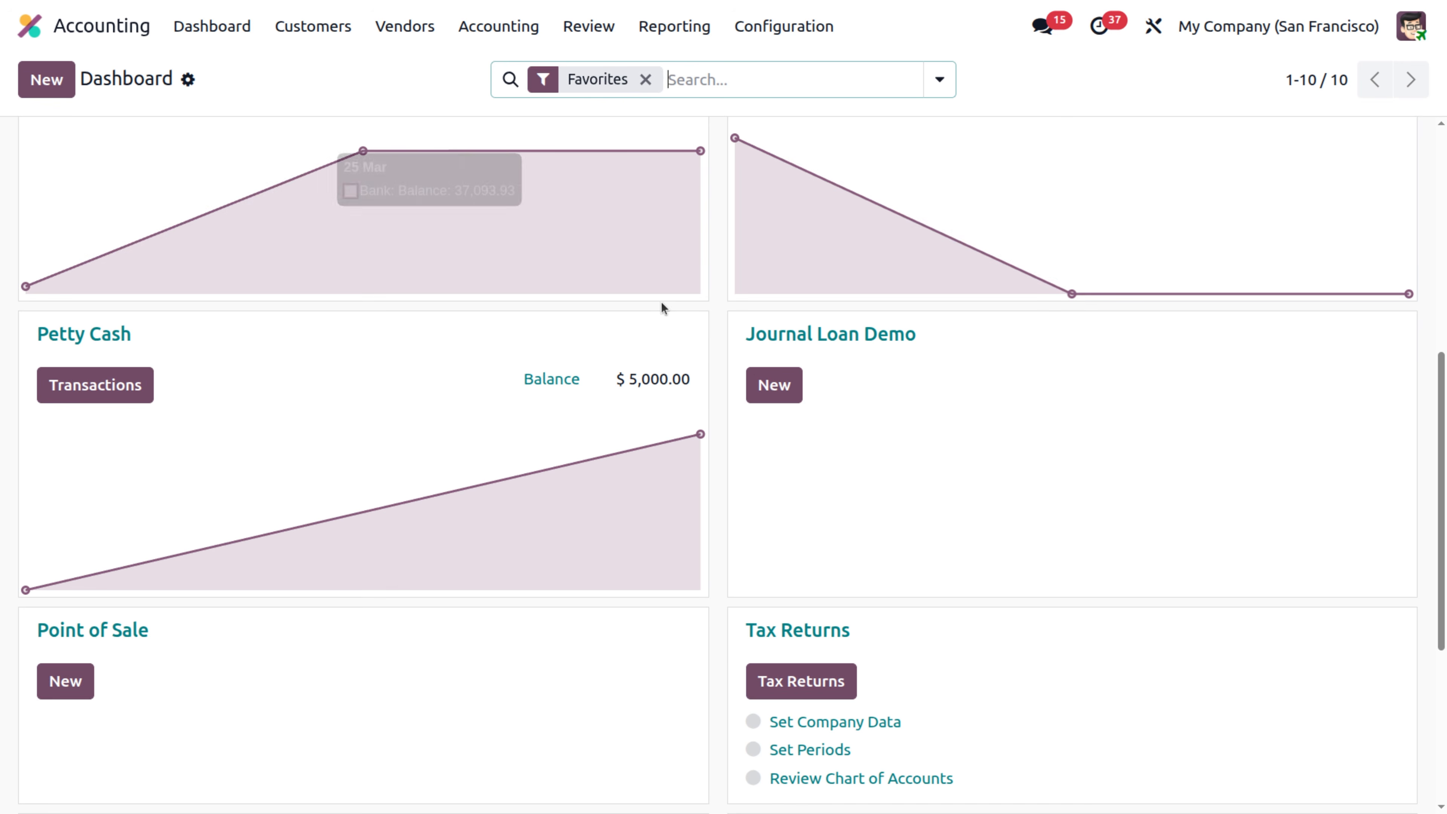
Step: View the reconciliation report of the Petty Cash journal, then return to the dashboard
left_click(695, 333)
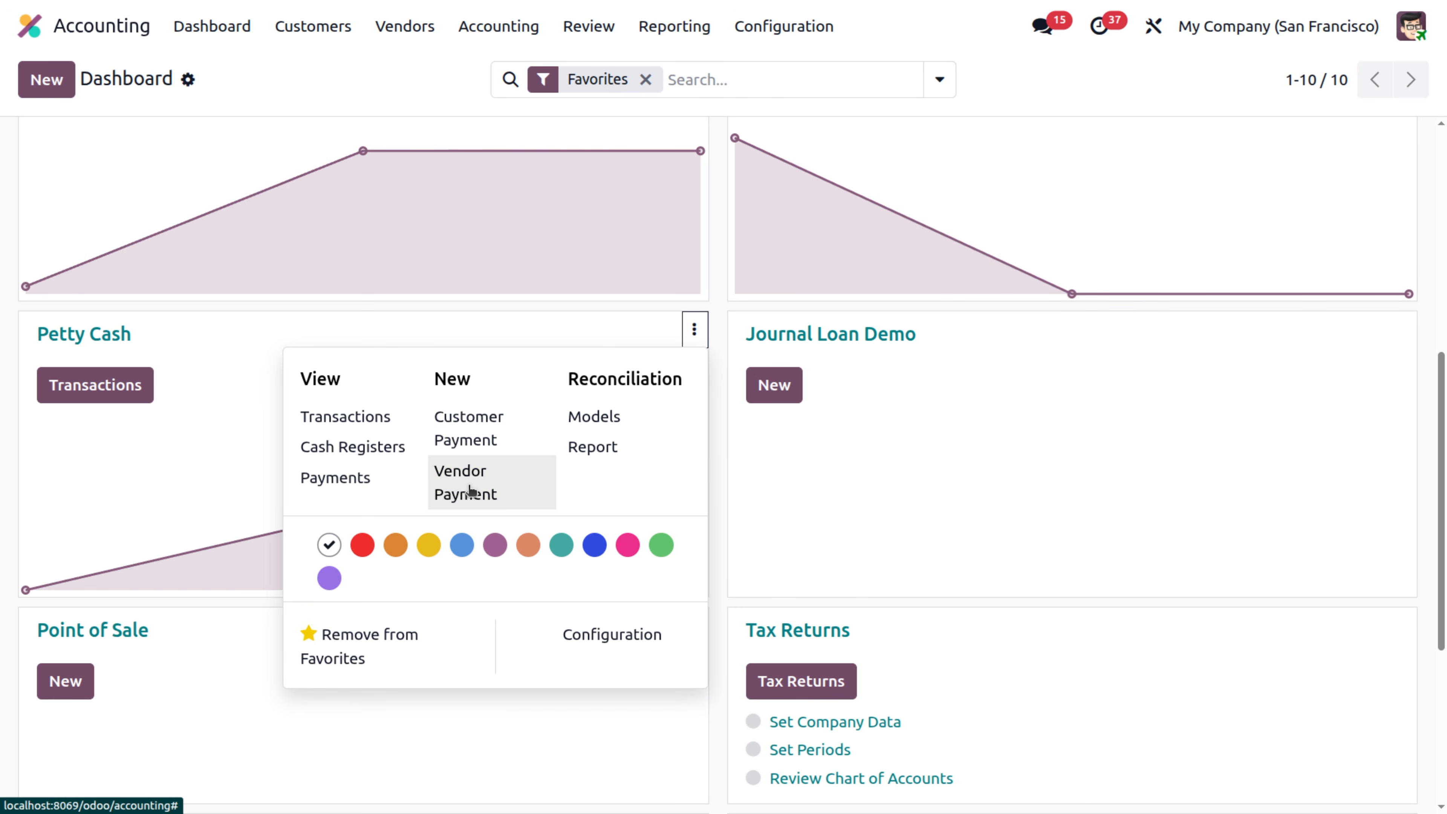
left_click(609, 462)
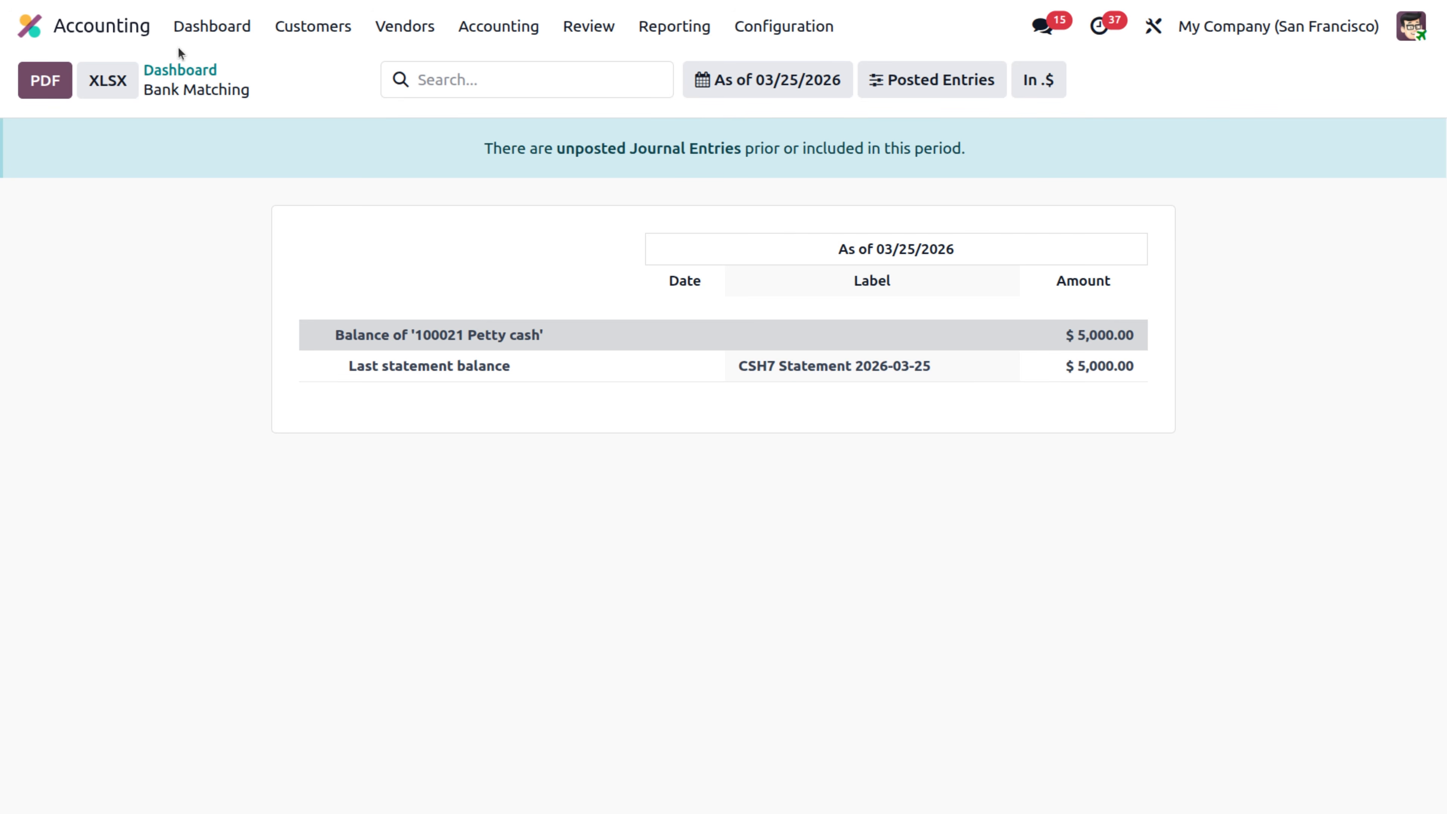
left_click(181, 70)
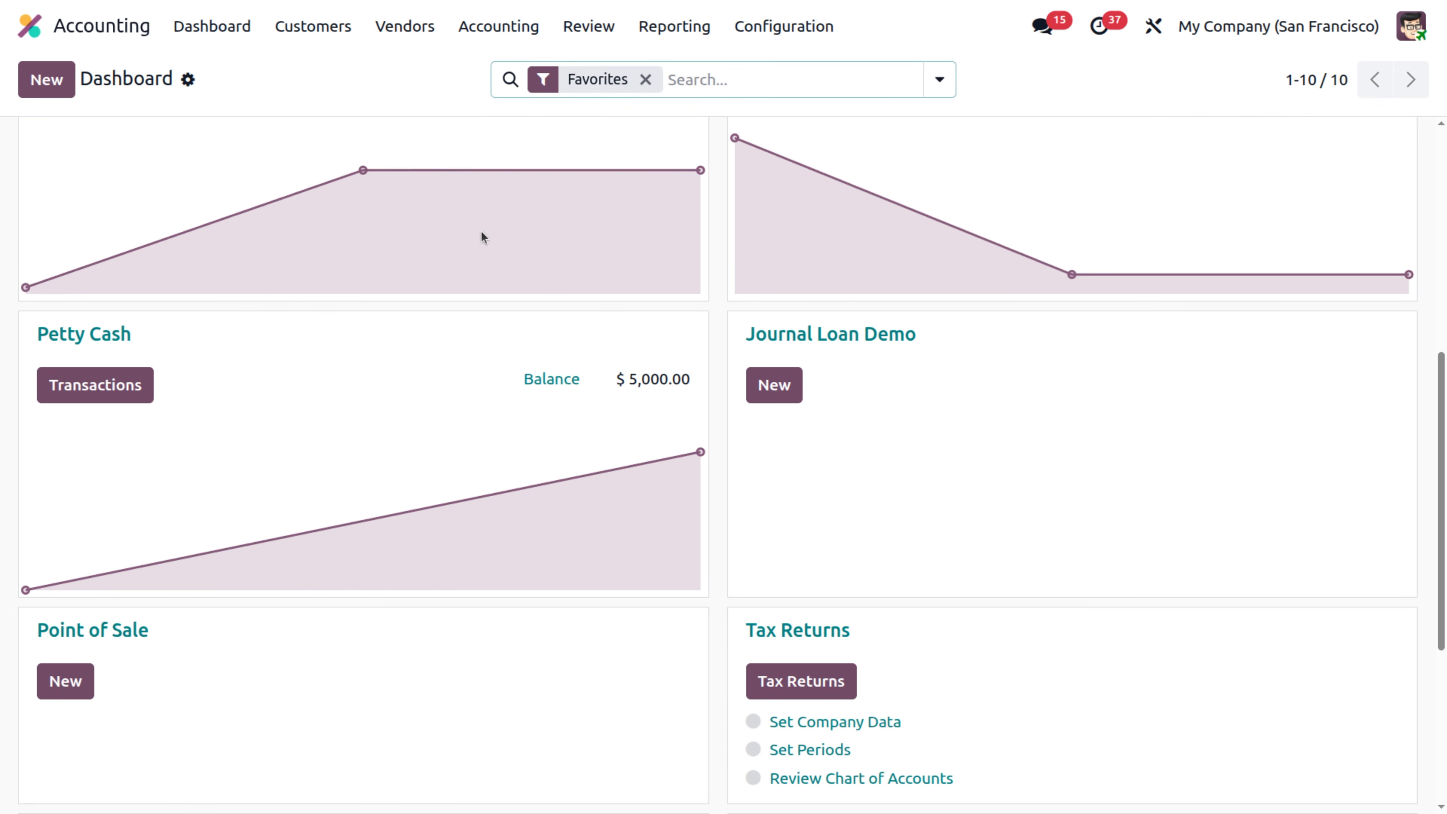
Step: Create a vendor payment from the Petty Cash journal for the first listed vendor with an amount of $2000
mouse_move(662, 371)
left_click(694, 332)
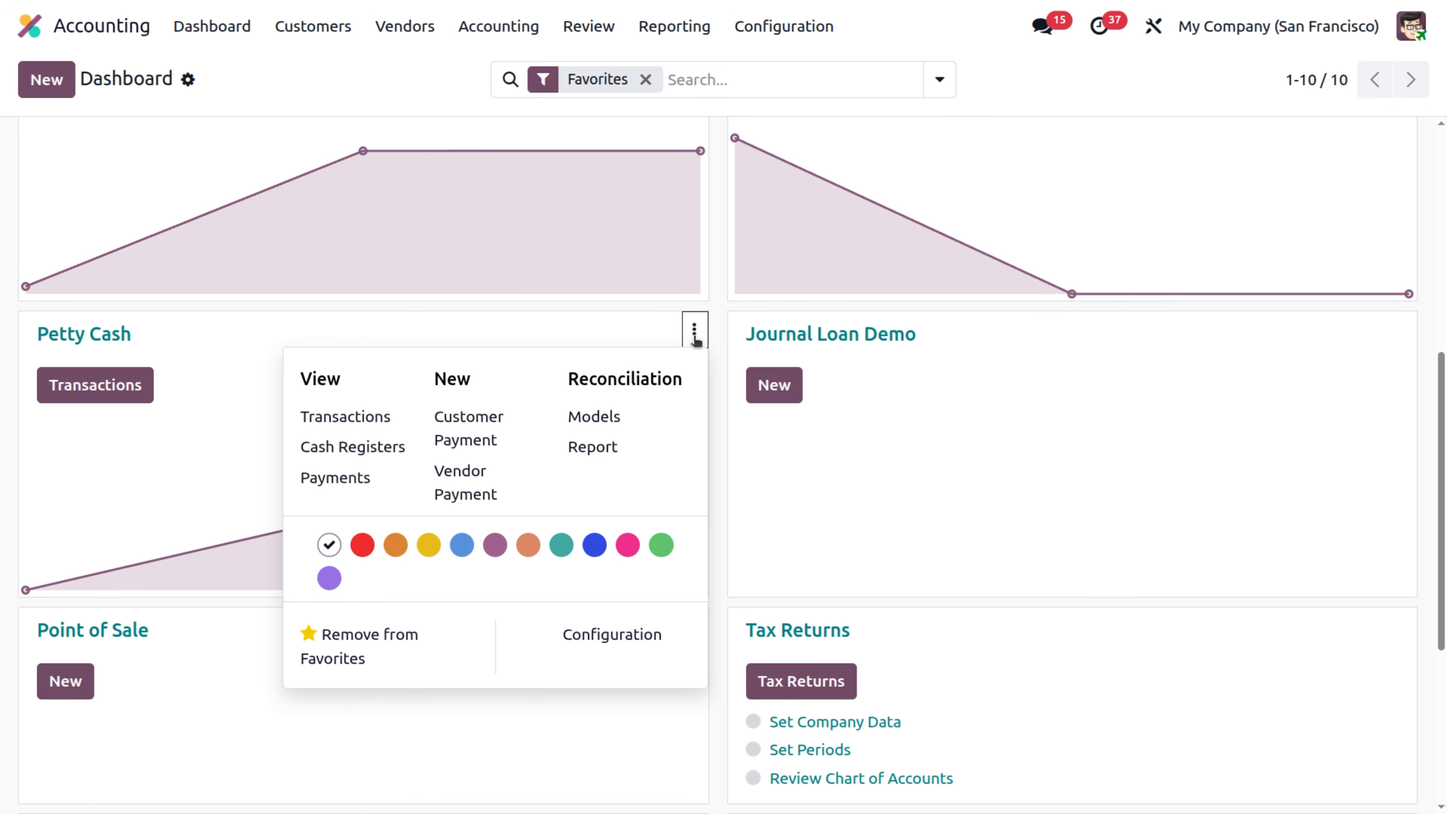
left_click(470, 505)
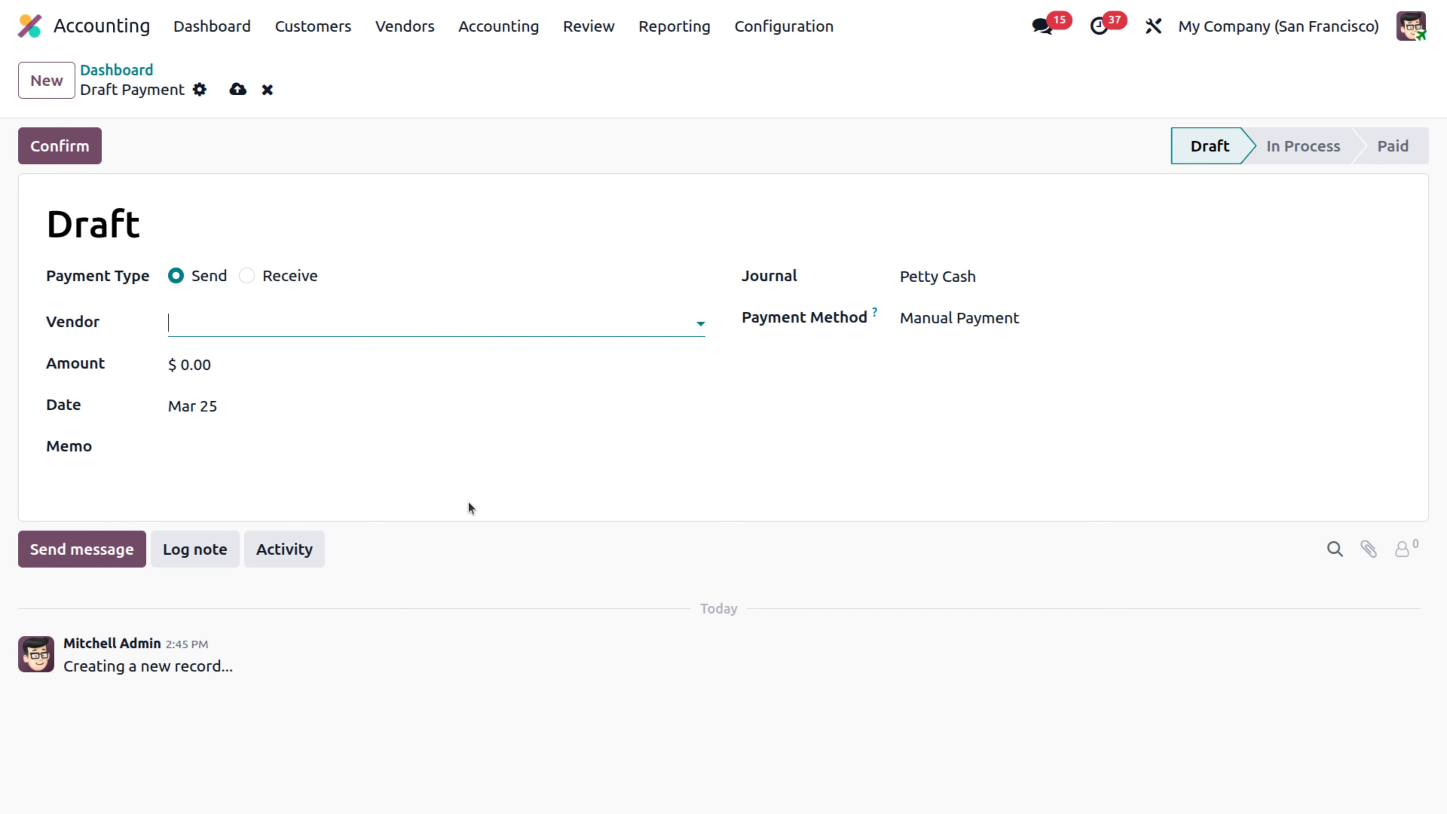
left_click(228, 321)
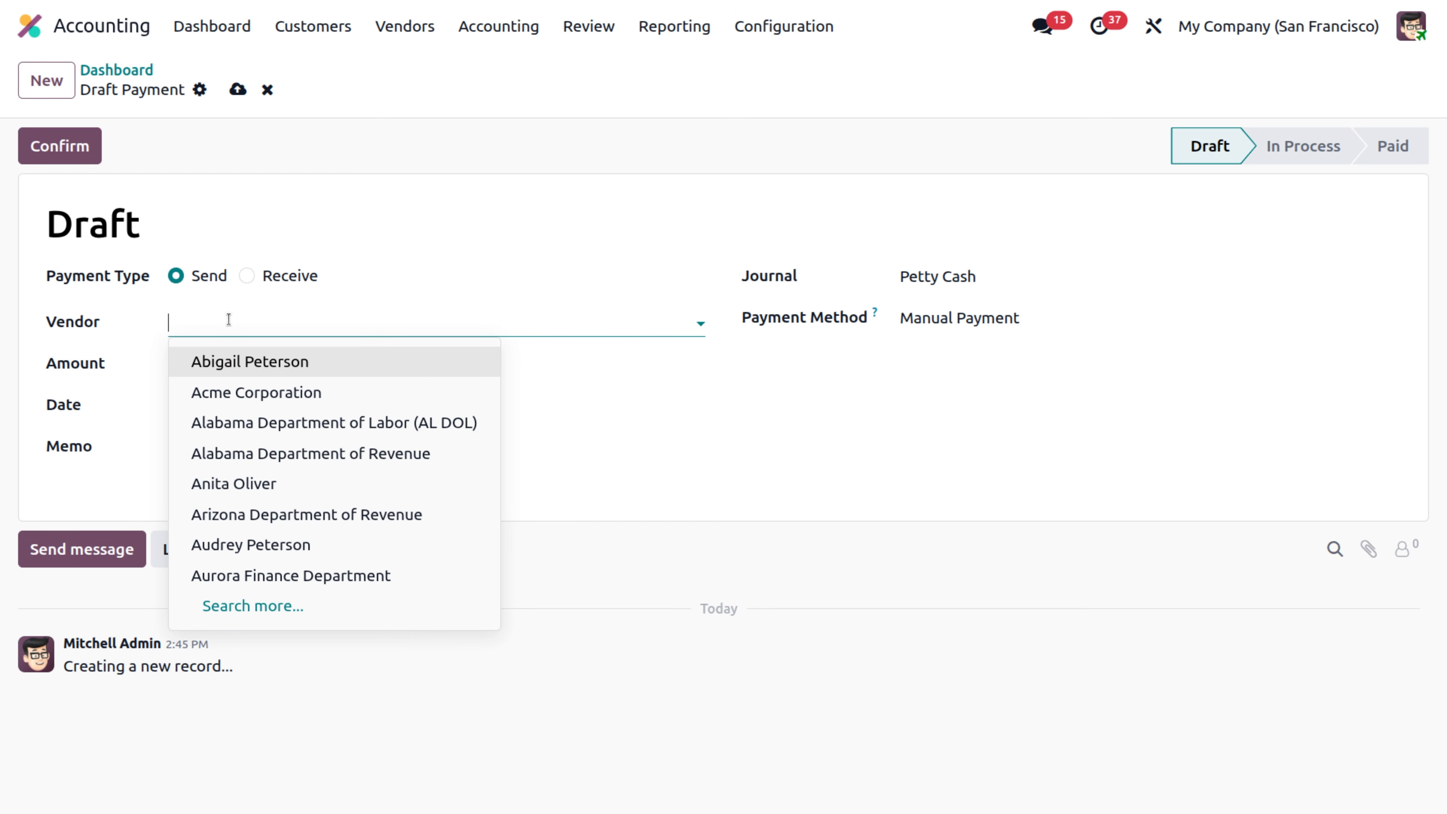
left_click(272, 367)
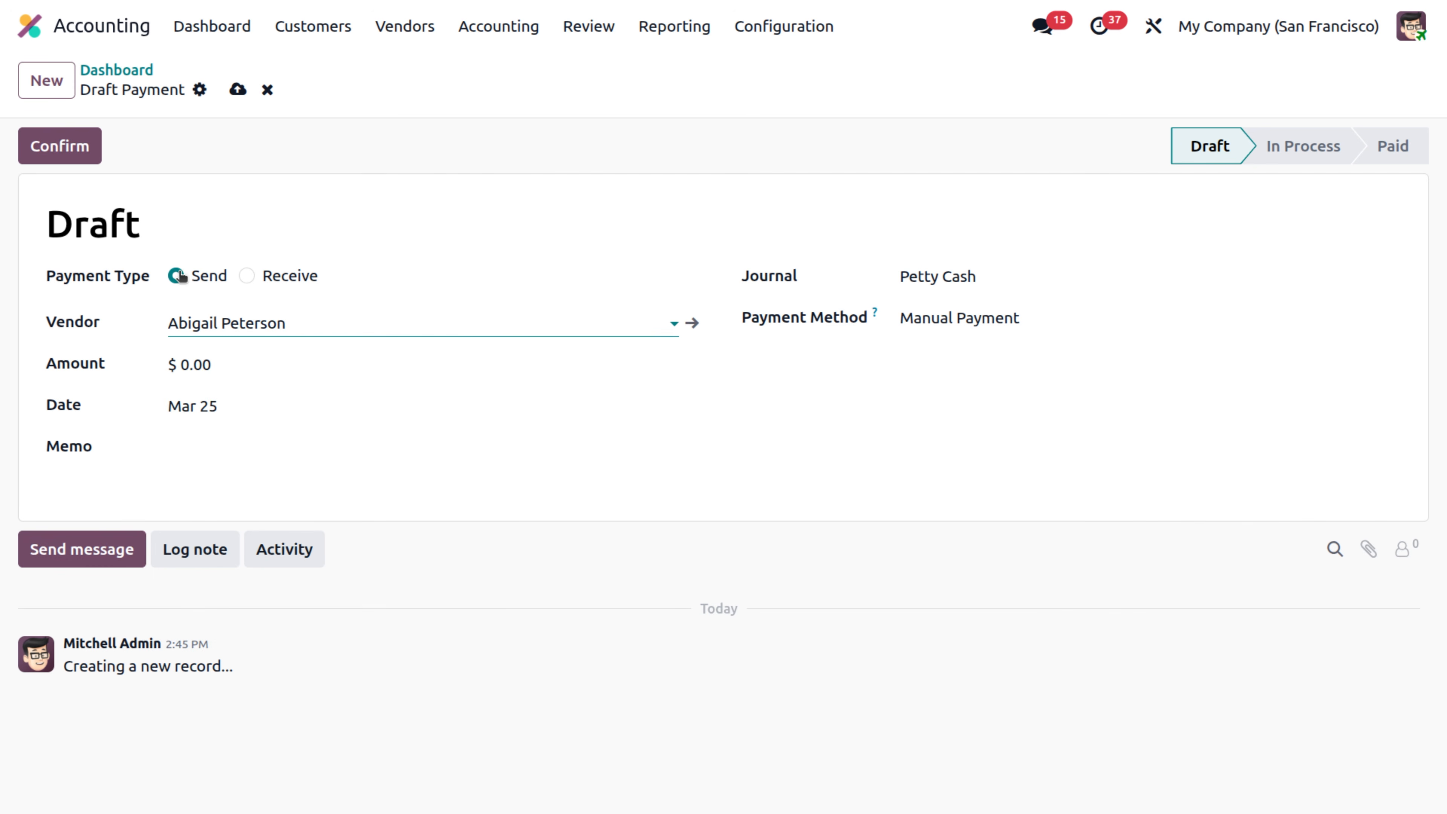
left_click(216, 356)
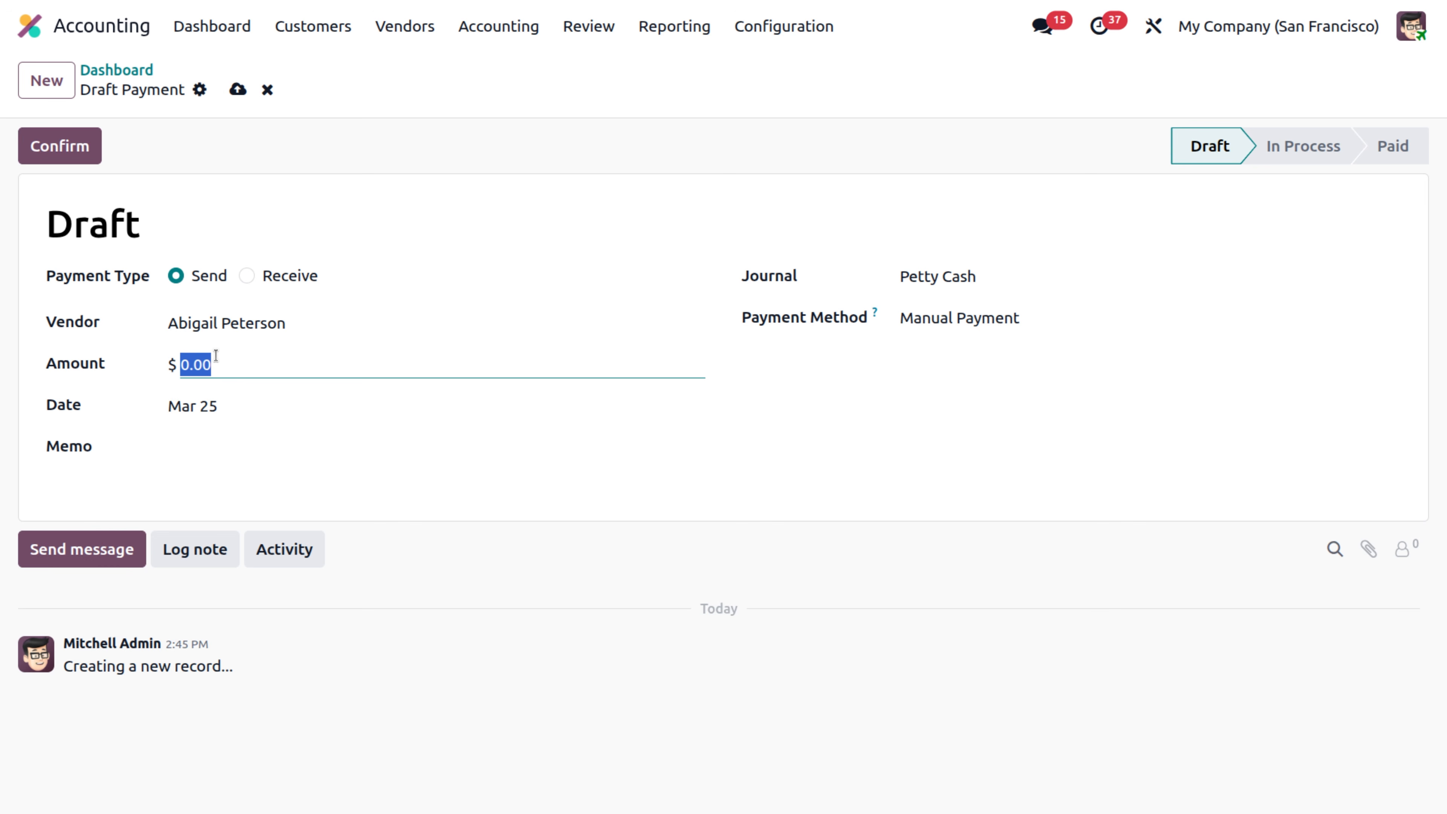
key("BackSpace")
type("2000")
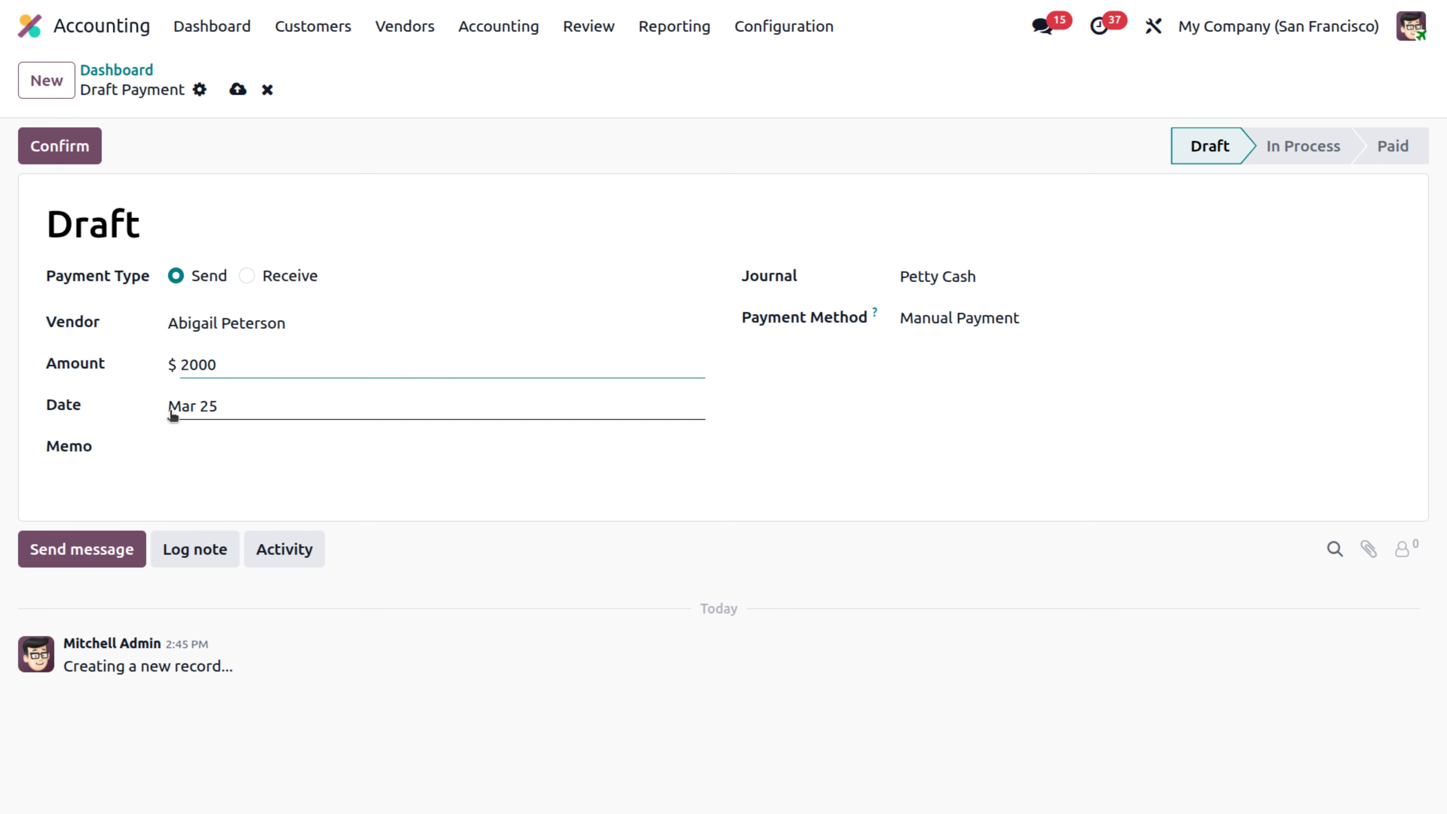
Step: Set the payment's memo to "office supplies" and confirm the payment
left_click(200, 443)
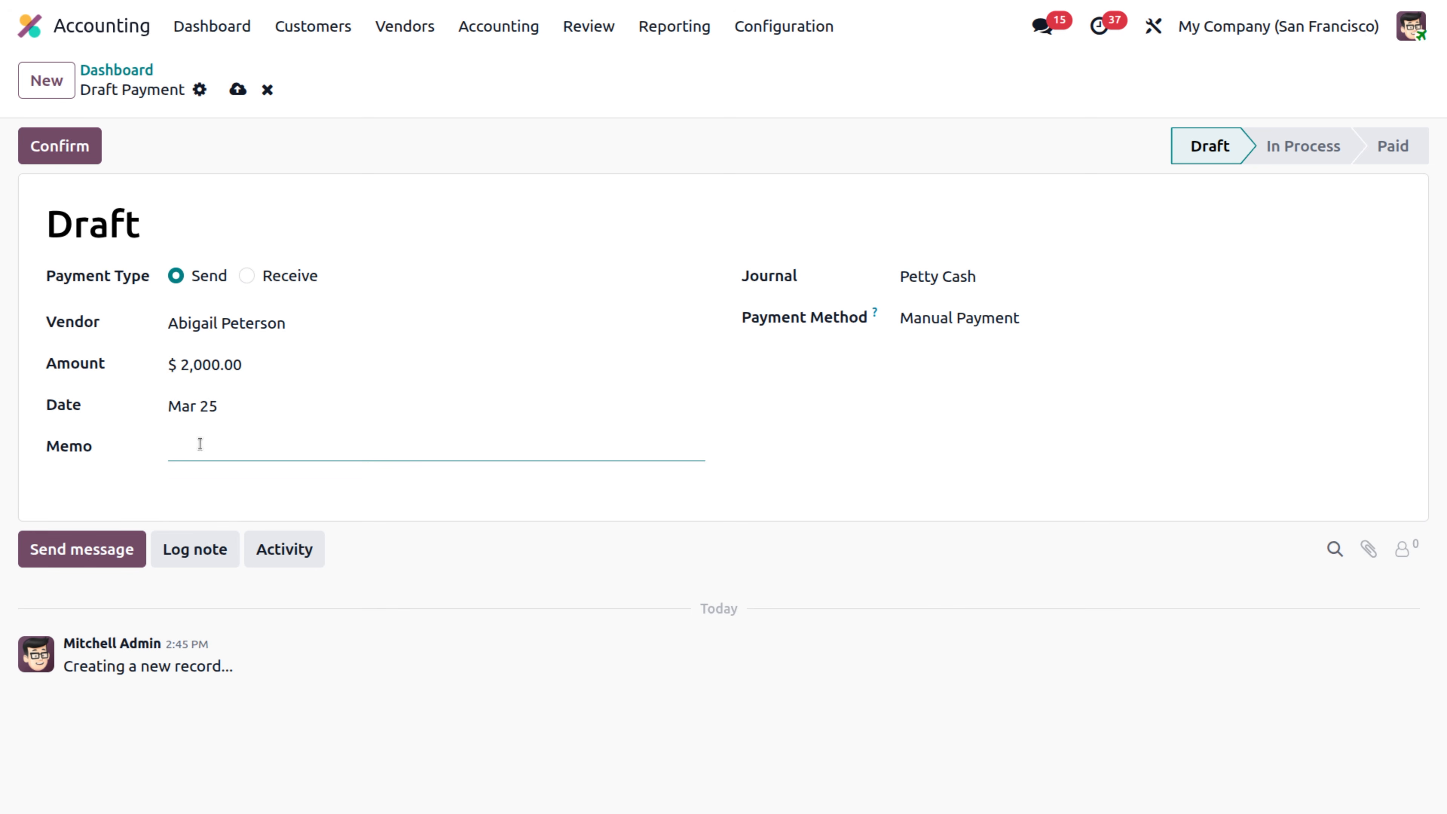
type("office supplies")
left_click(71, 149)
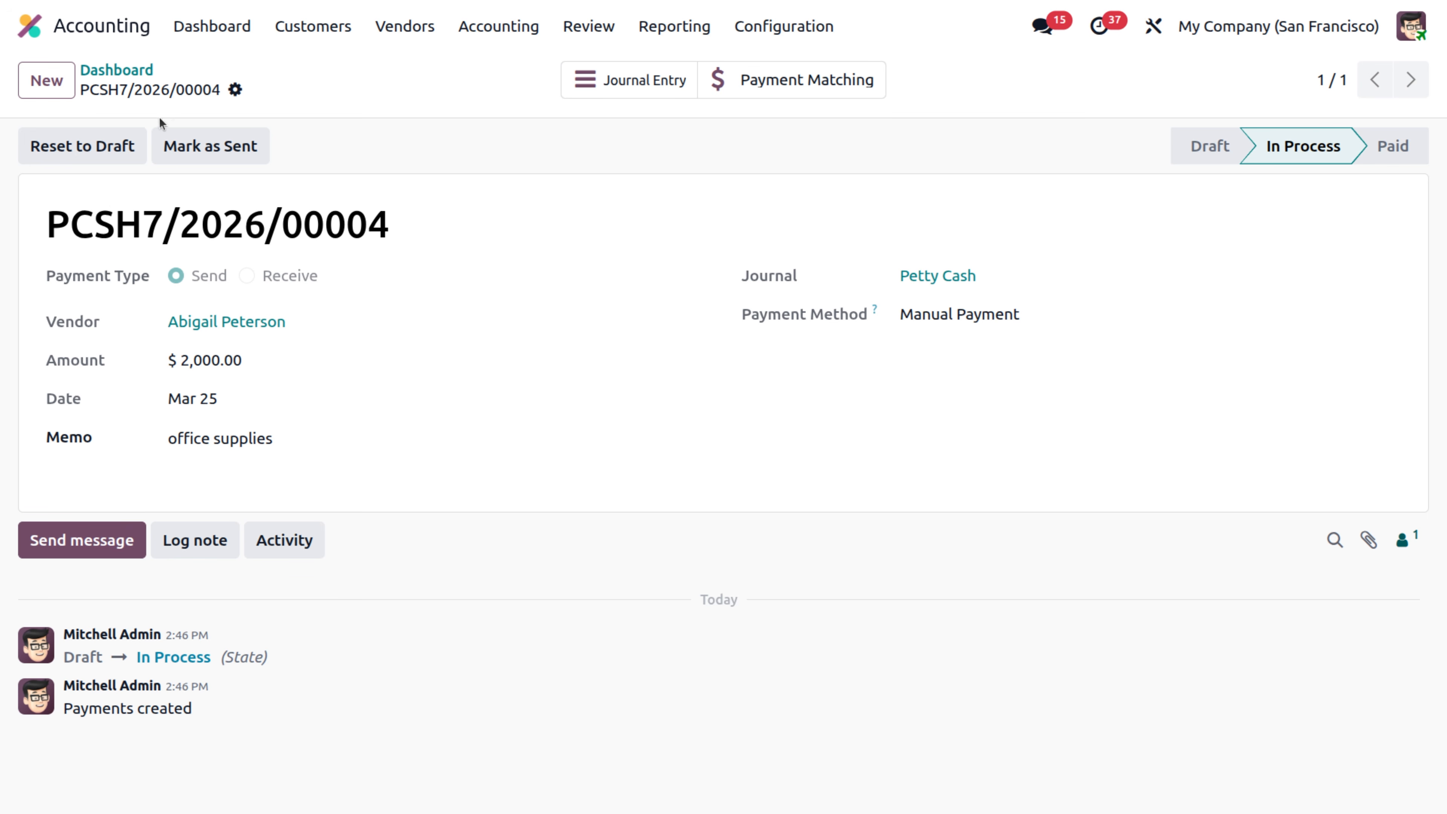
Step: Create another Petty Cash vendor payment for Acme Corporation with an amount of $4000
left_click(48, 91)
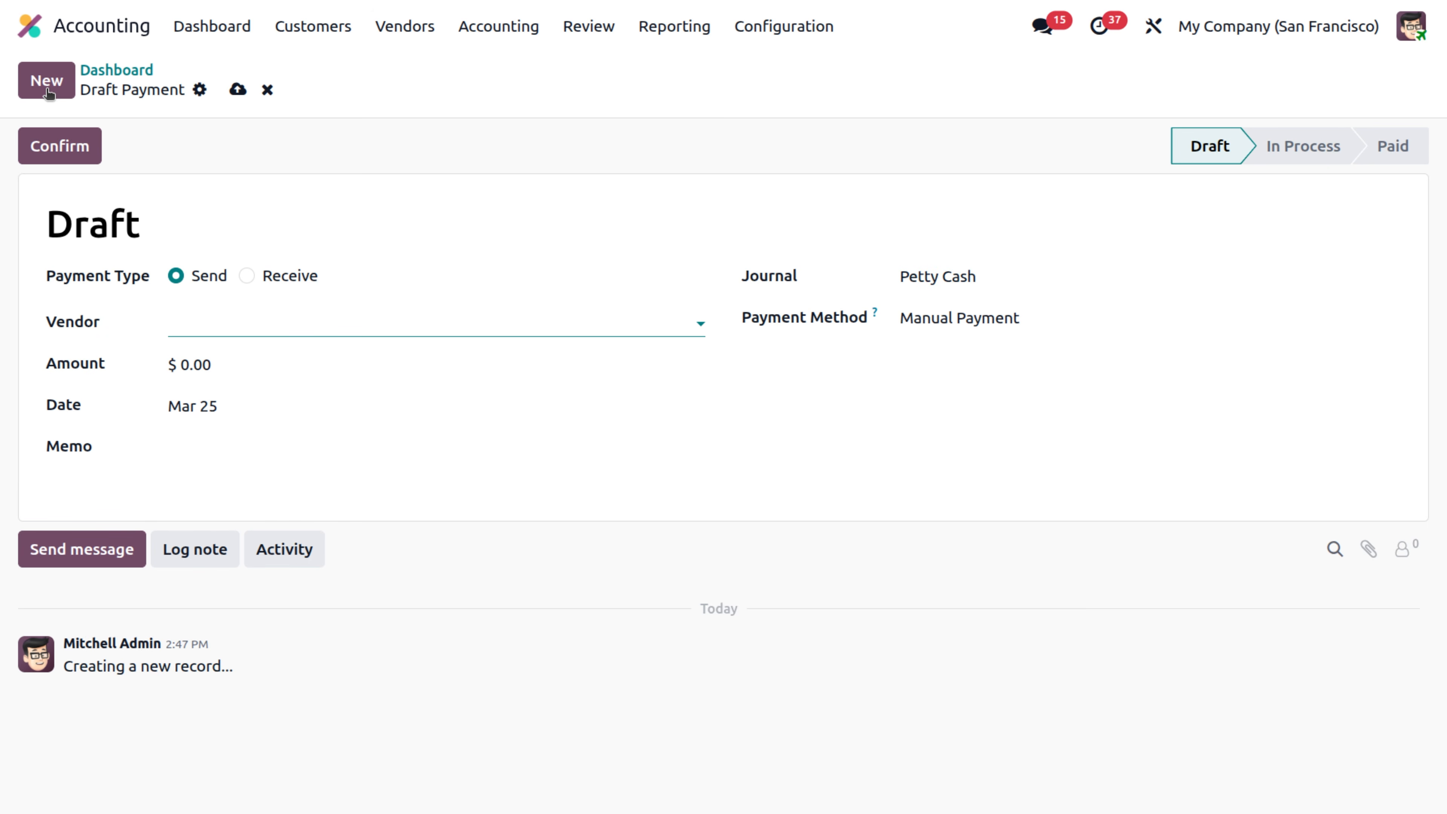
left_click(194, 327)
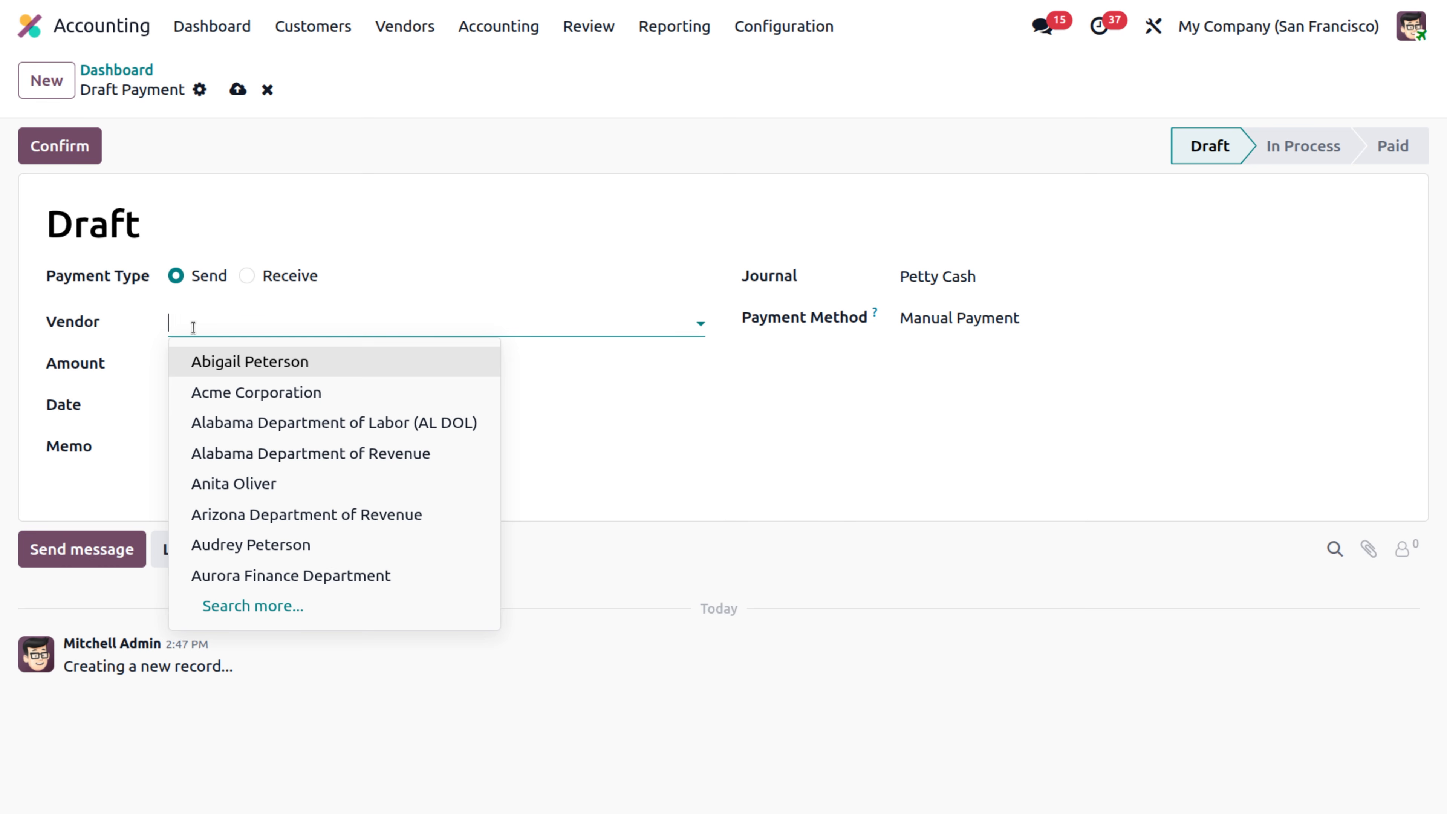
left_click(237, 398)
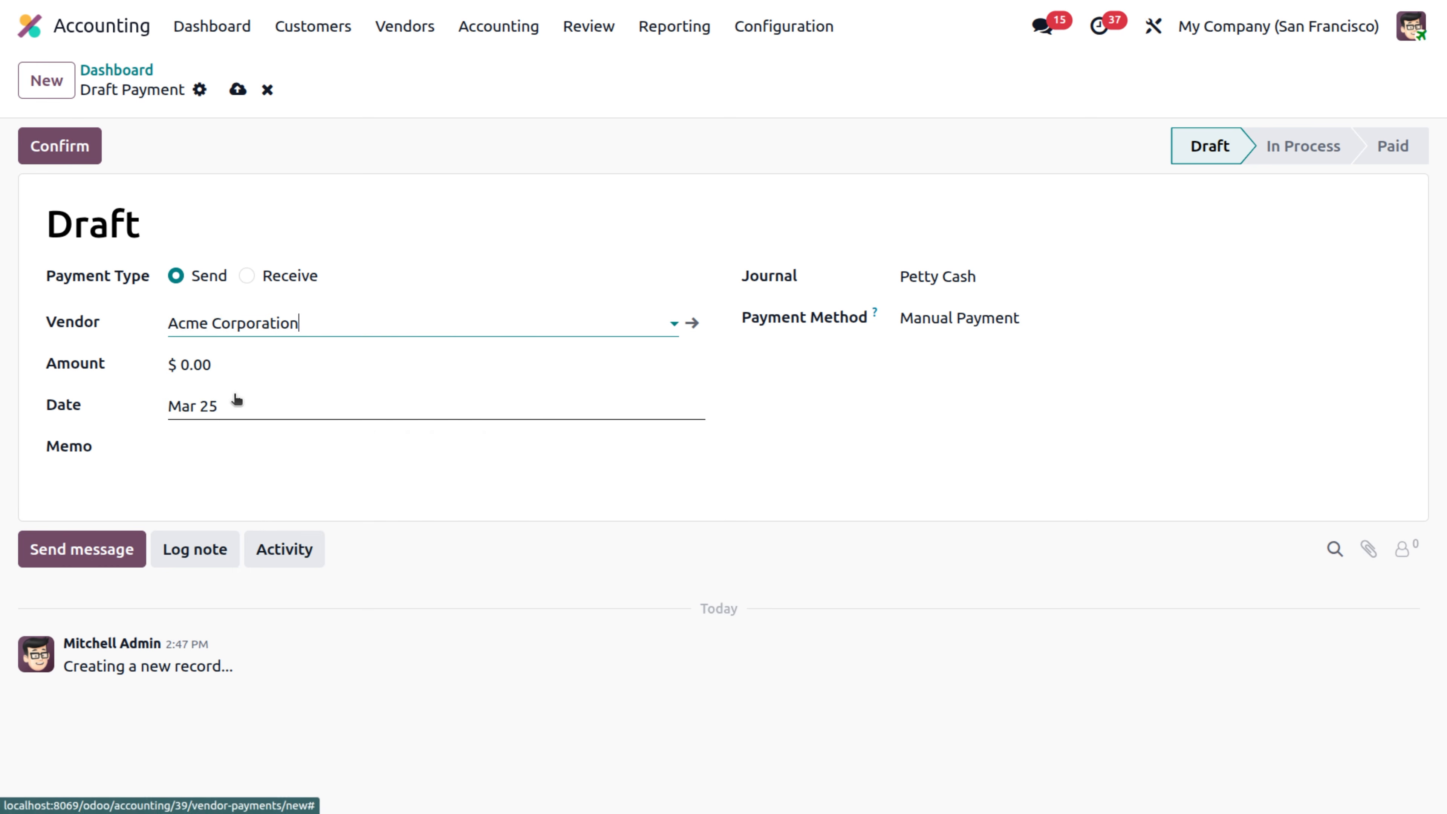
left_click(220, 355)
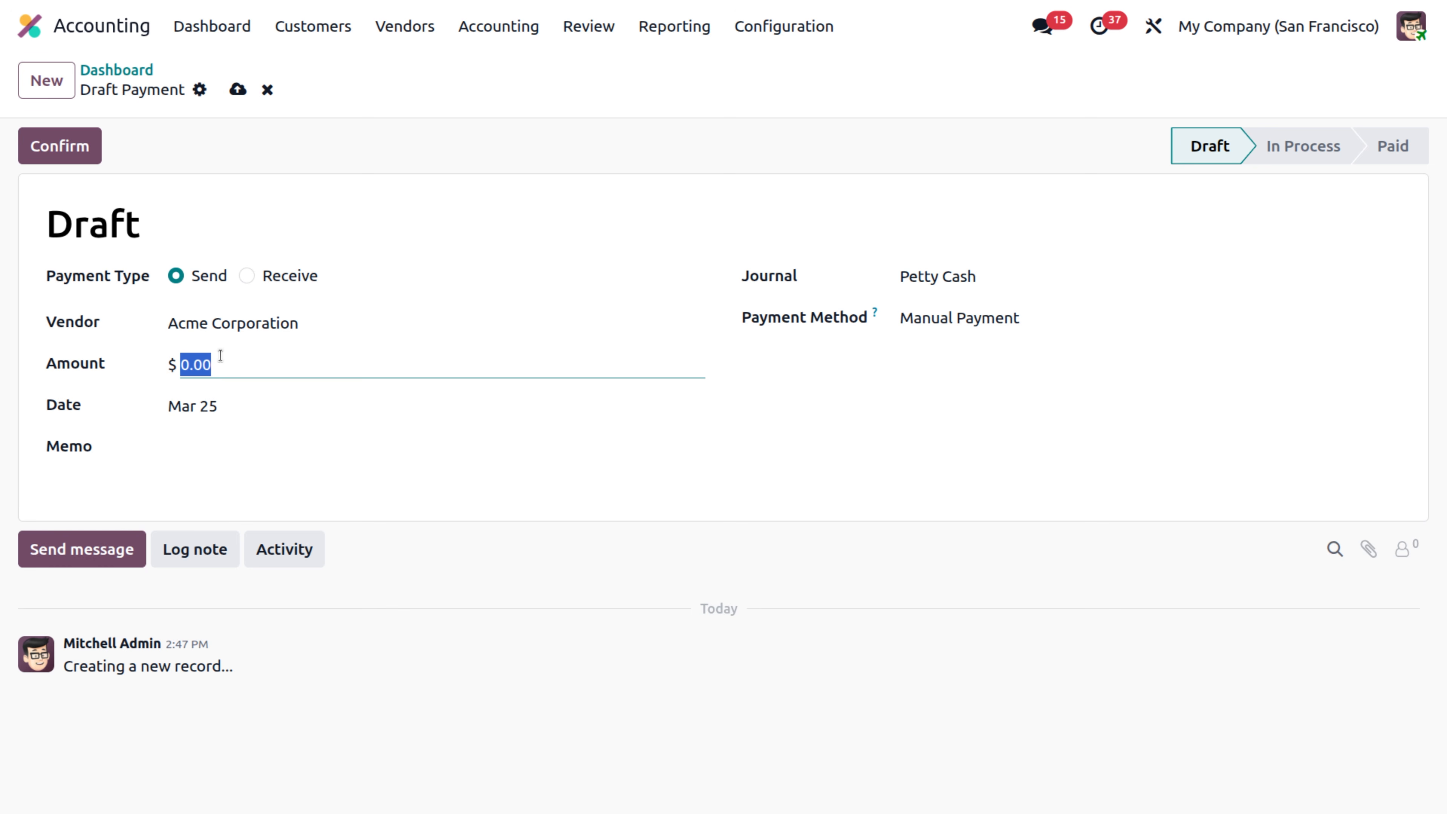
key("BackSpace")
type("4000")
Step: Set the Acme Corporation payment's memo to "goods purchased" and confirm the payment
left_click(225, 435)
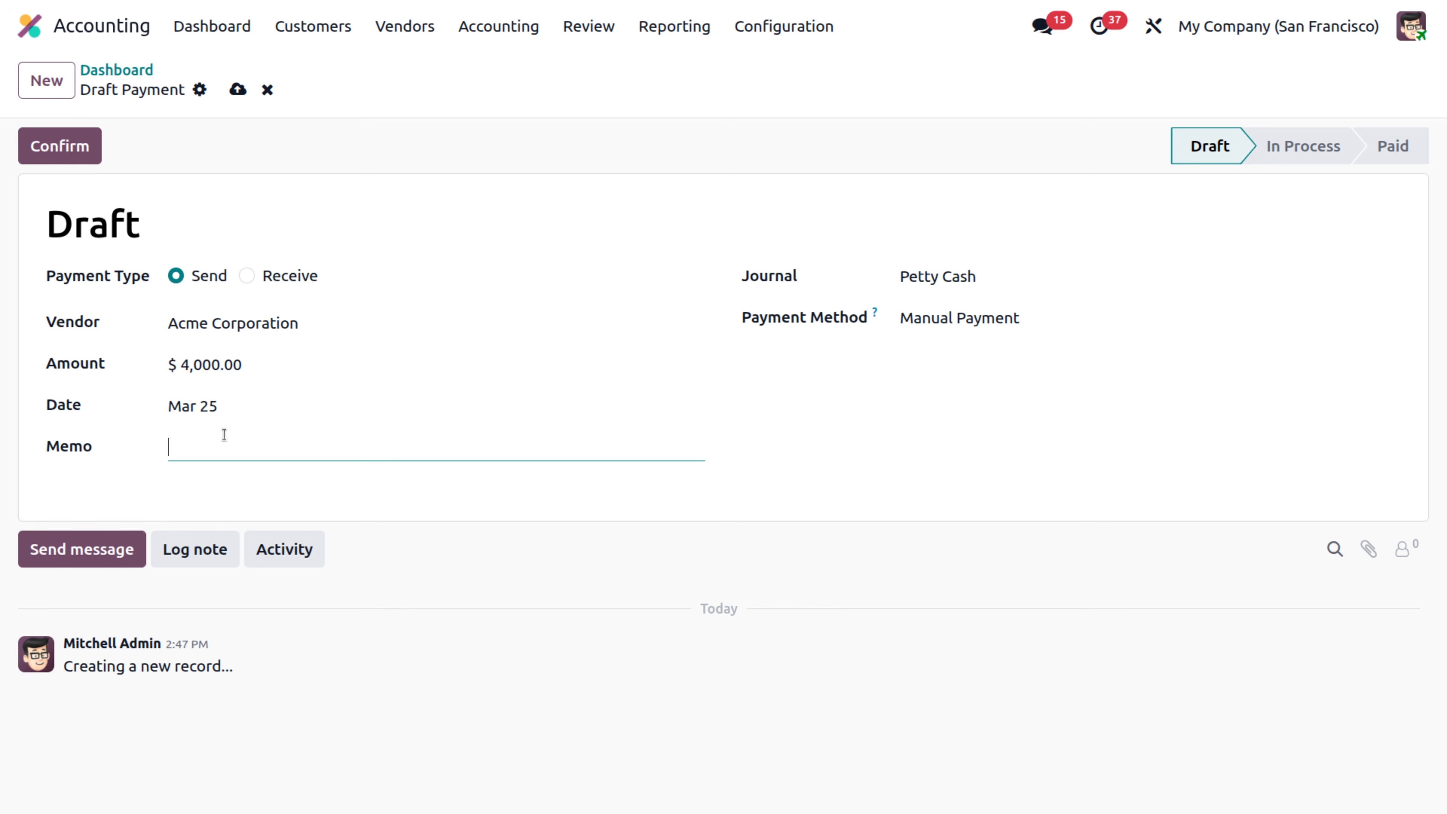
type("e")
key("BackSpace")
type("goods purchased")
left_click(73, 147)
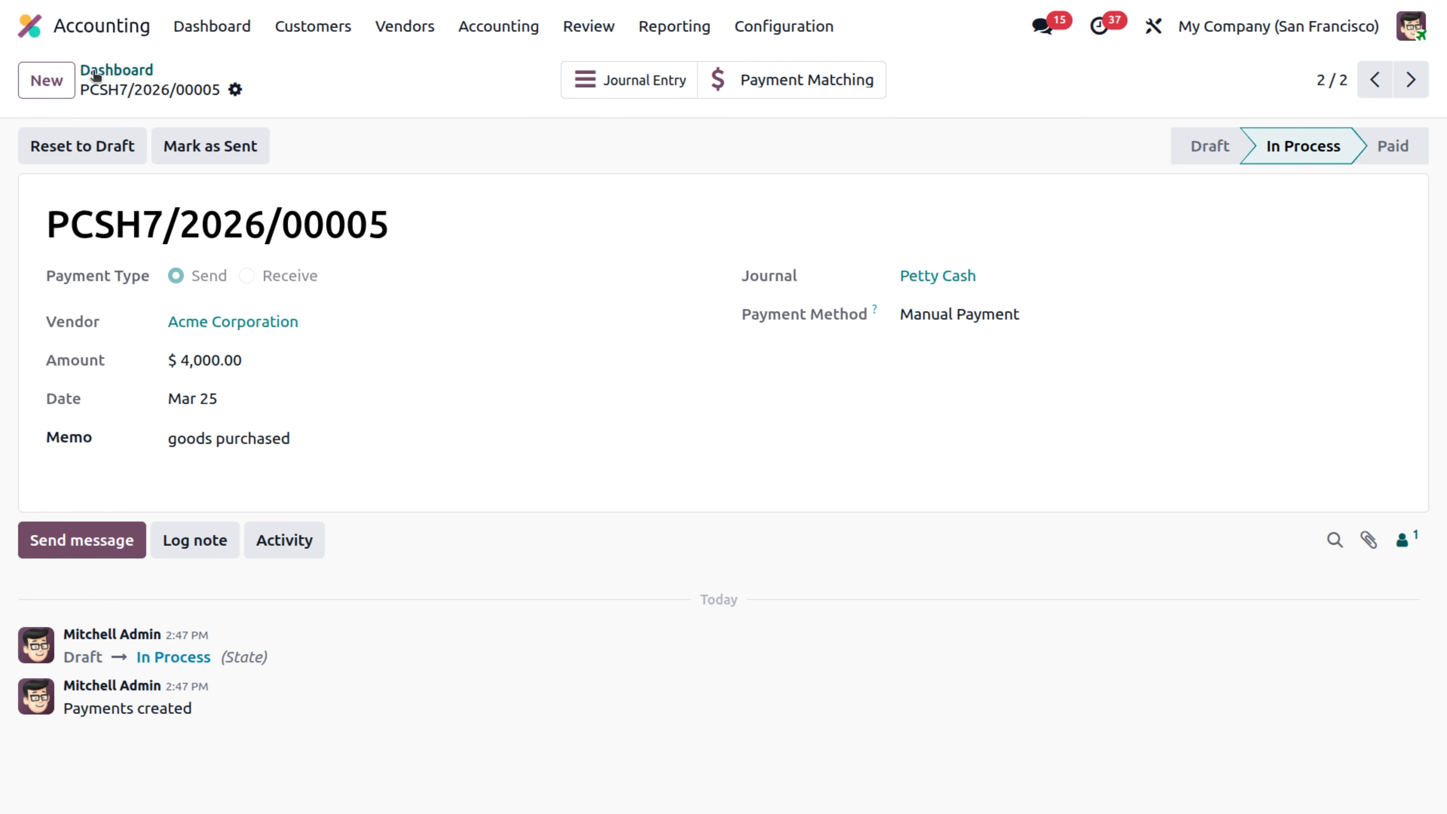
Step: Create a customer payment from the Petty Cash journal for the fifth listed customer with an amount of $6000
left_click(122, 71)
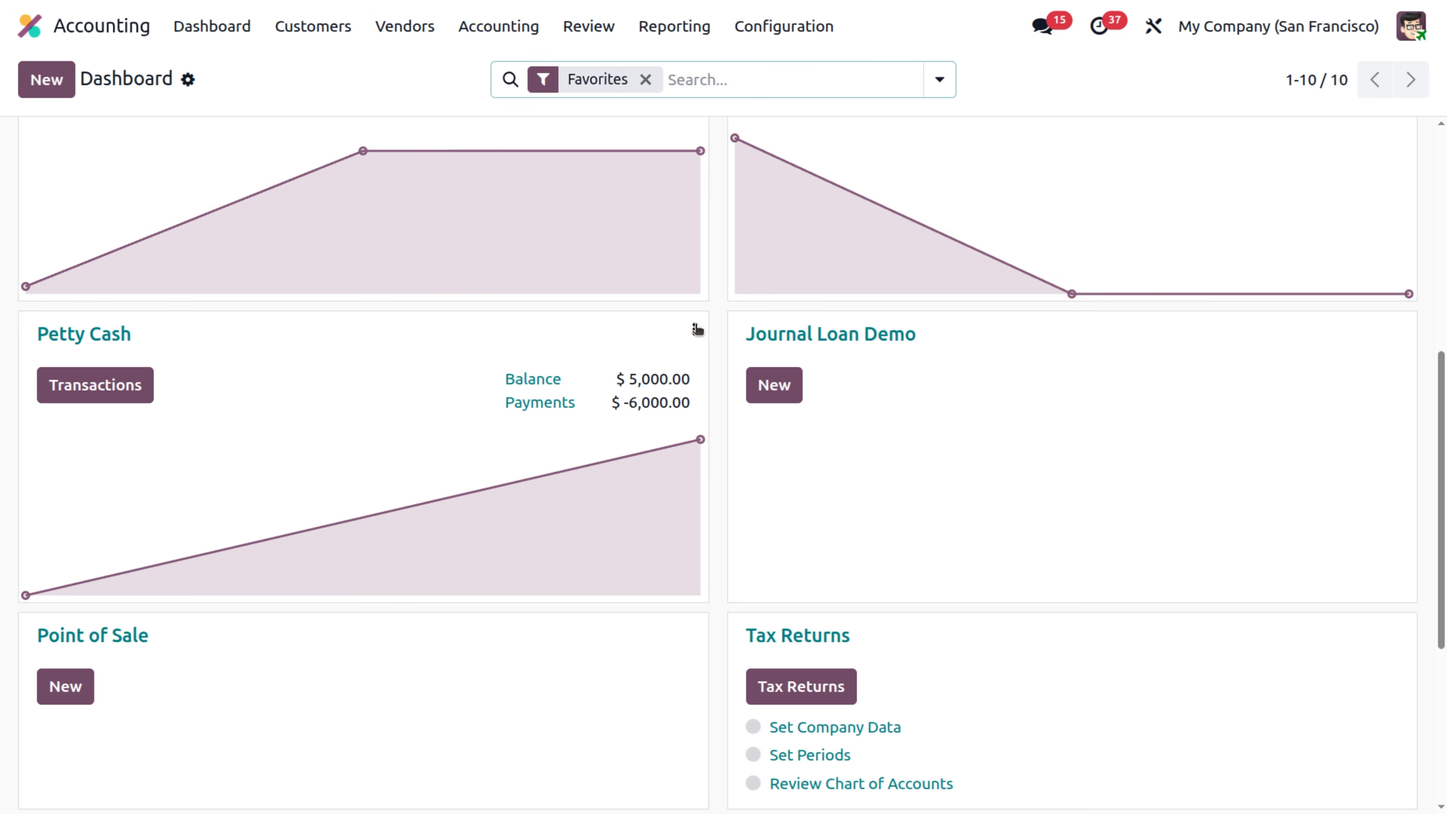
left_click(695, 329)
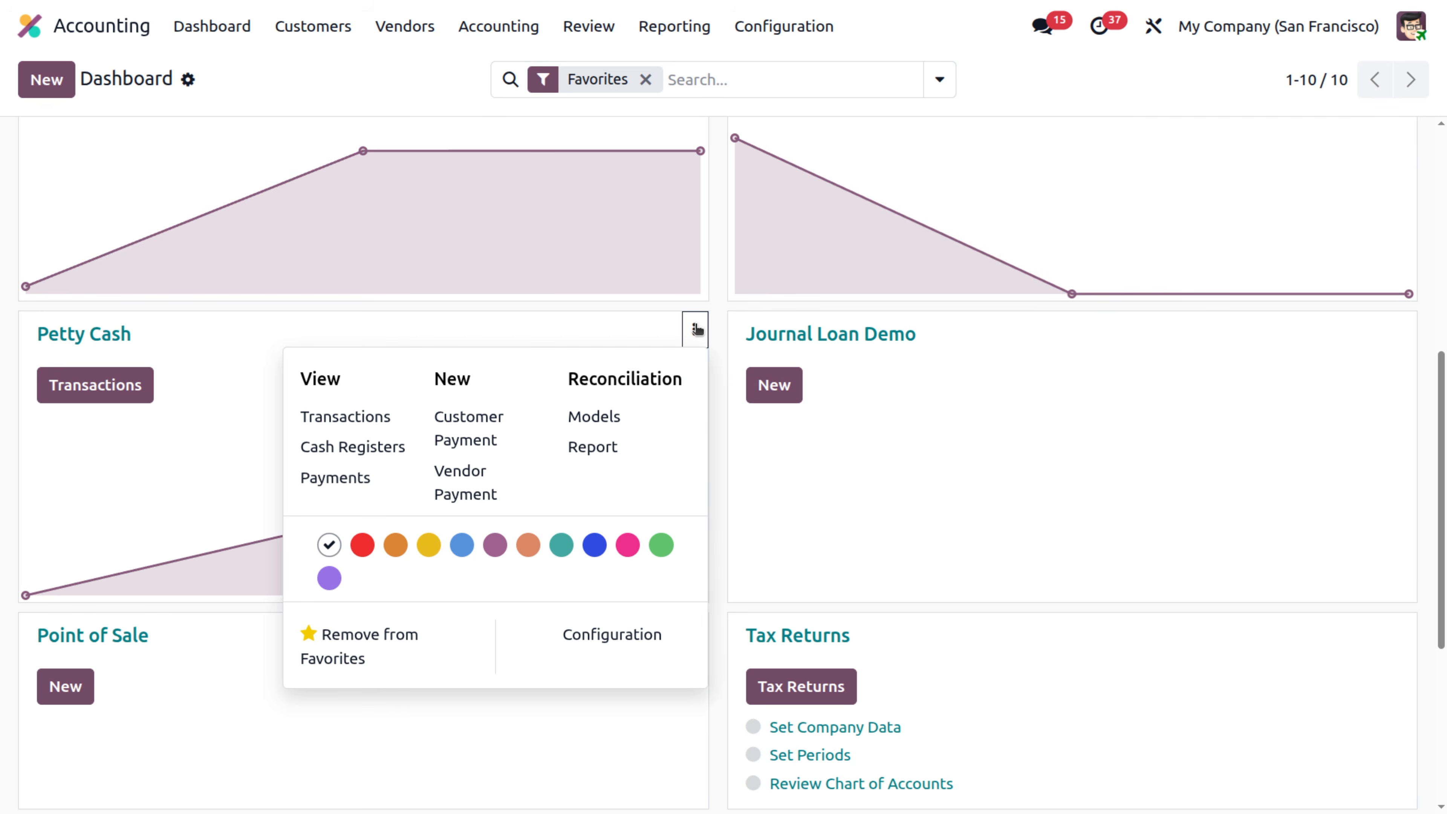
left_click(463, 431)
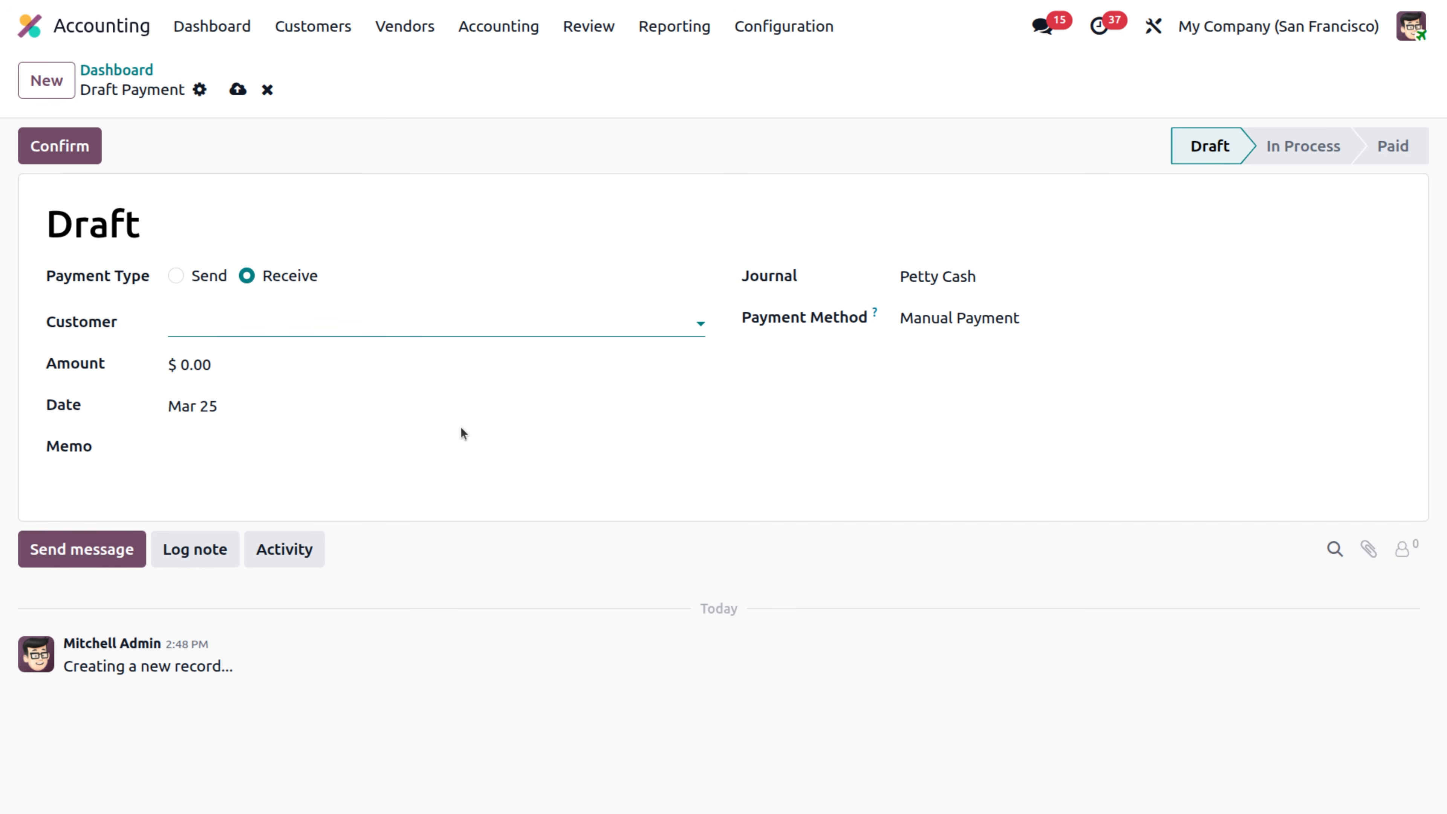
left_click(205, 322)
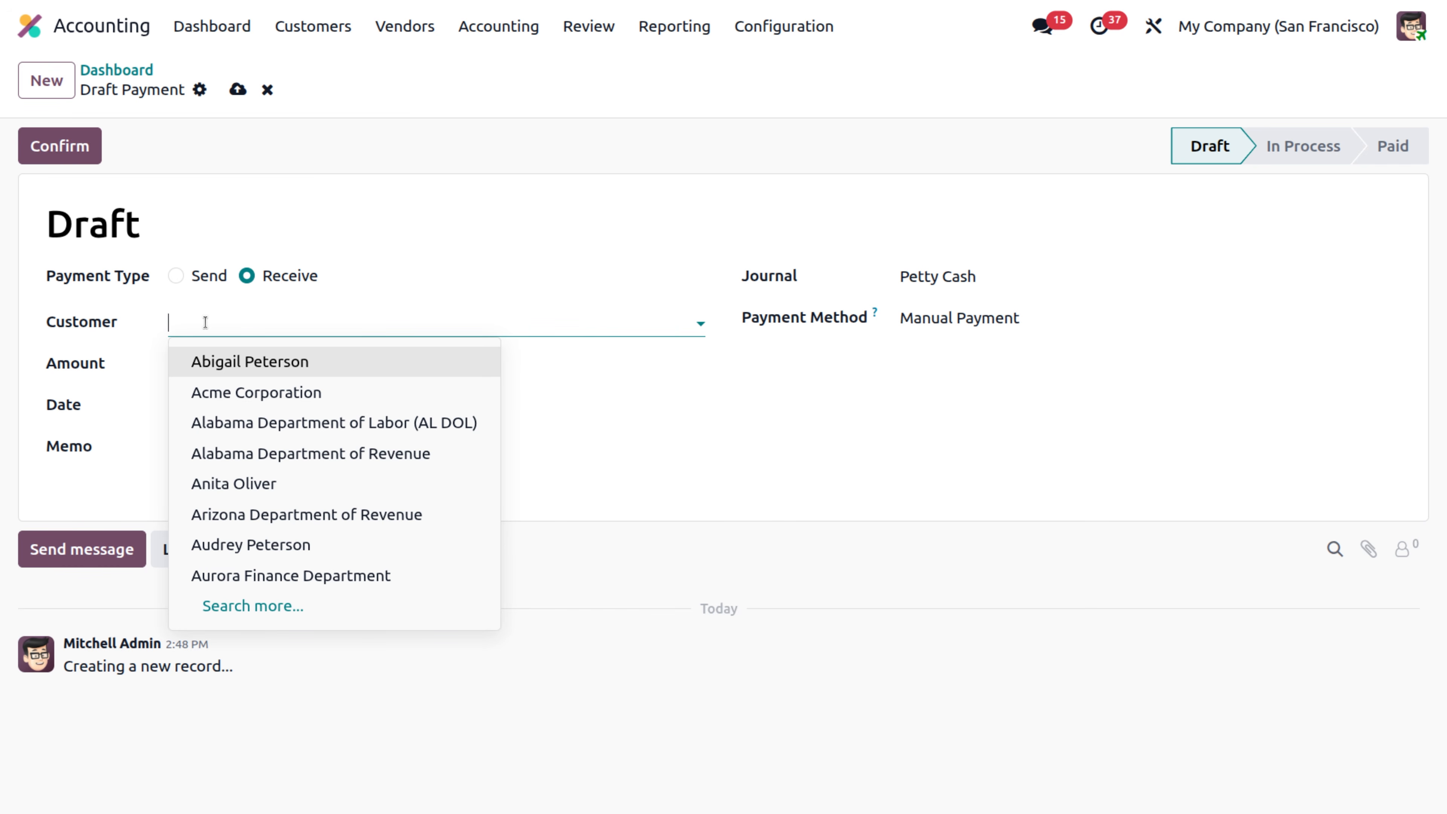
left_click(235, 480)
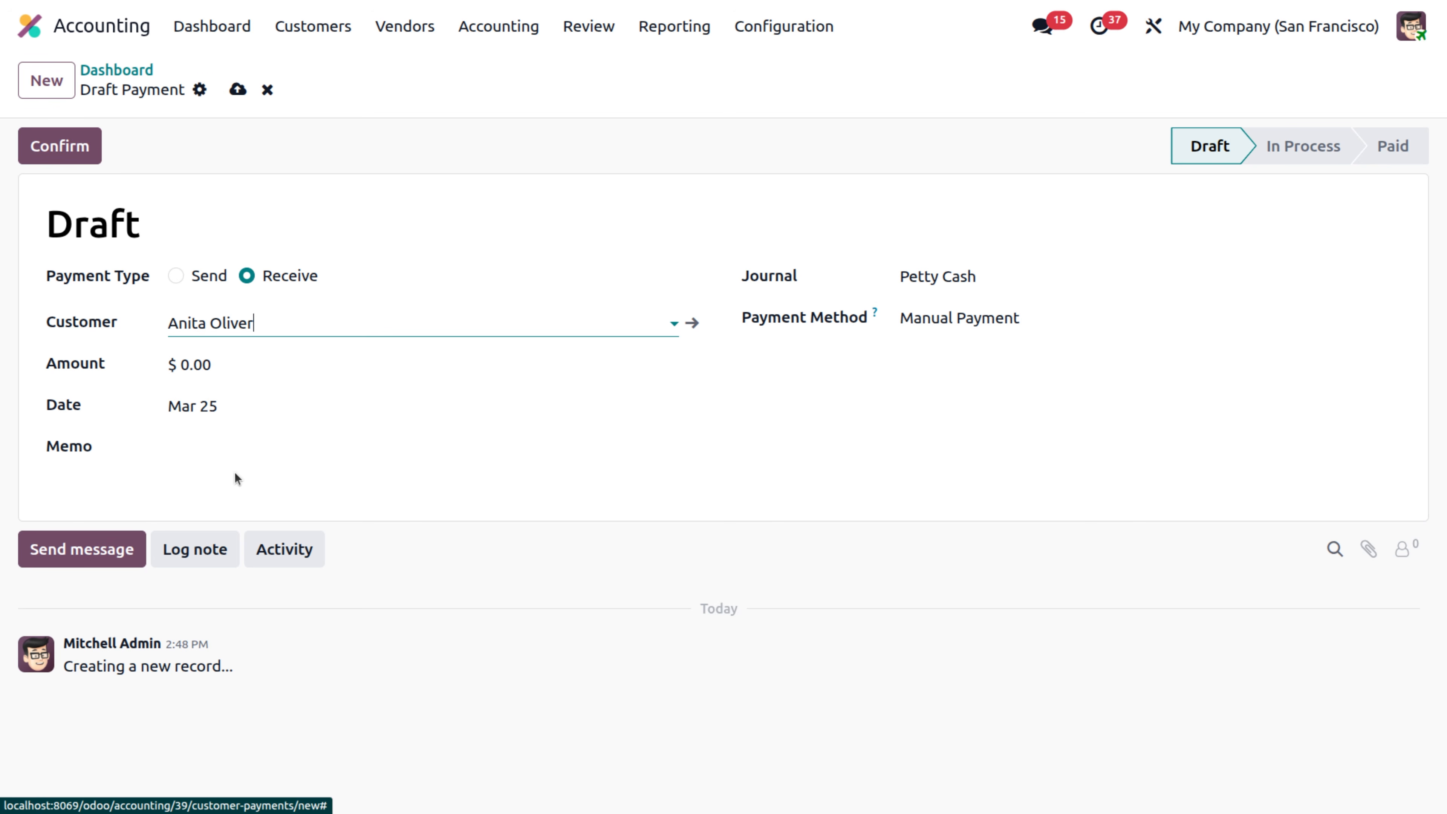
left_click(201, 365)
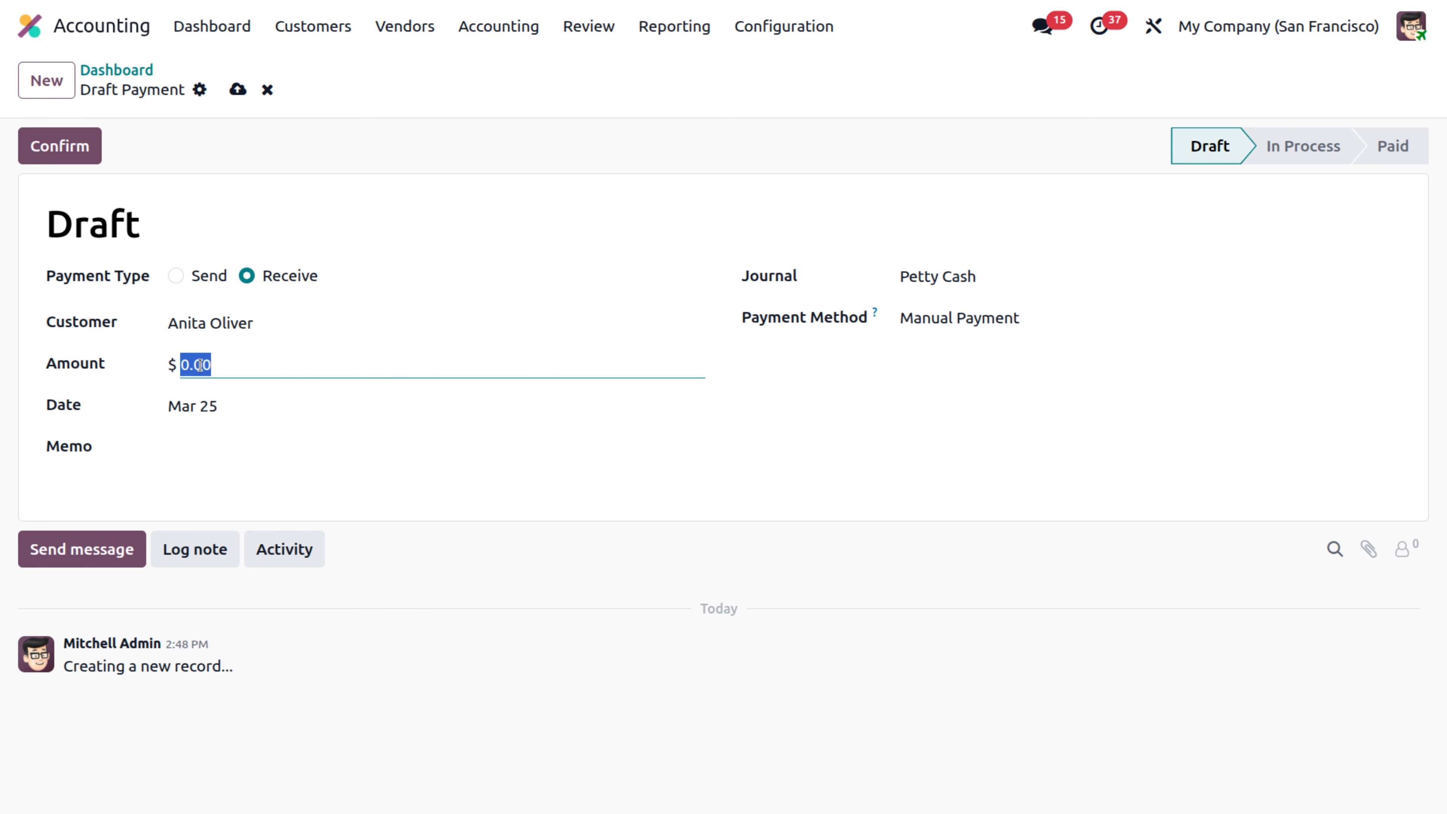
key("BackSpace")
type("6000")
left_click(216, 433)
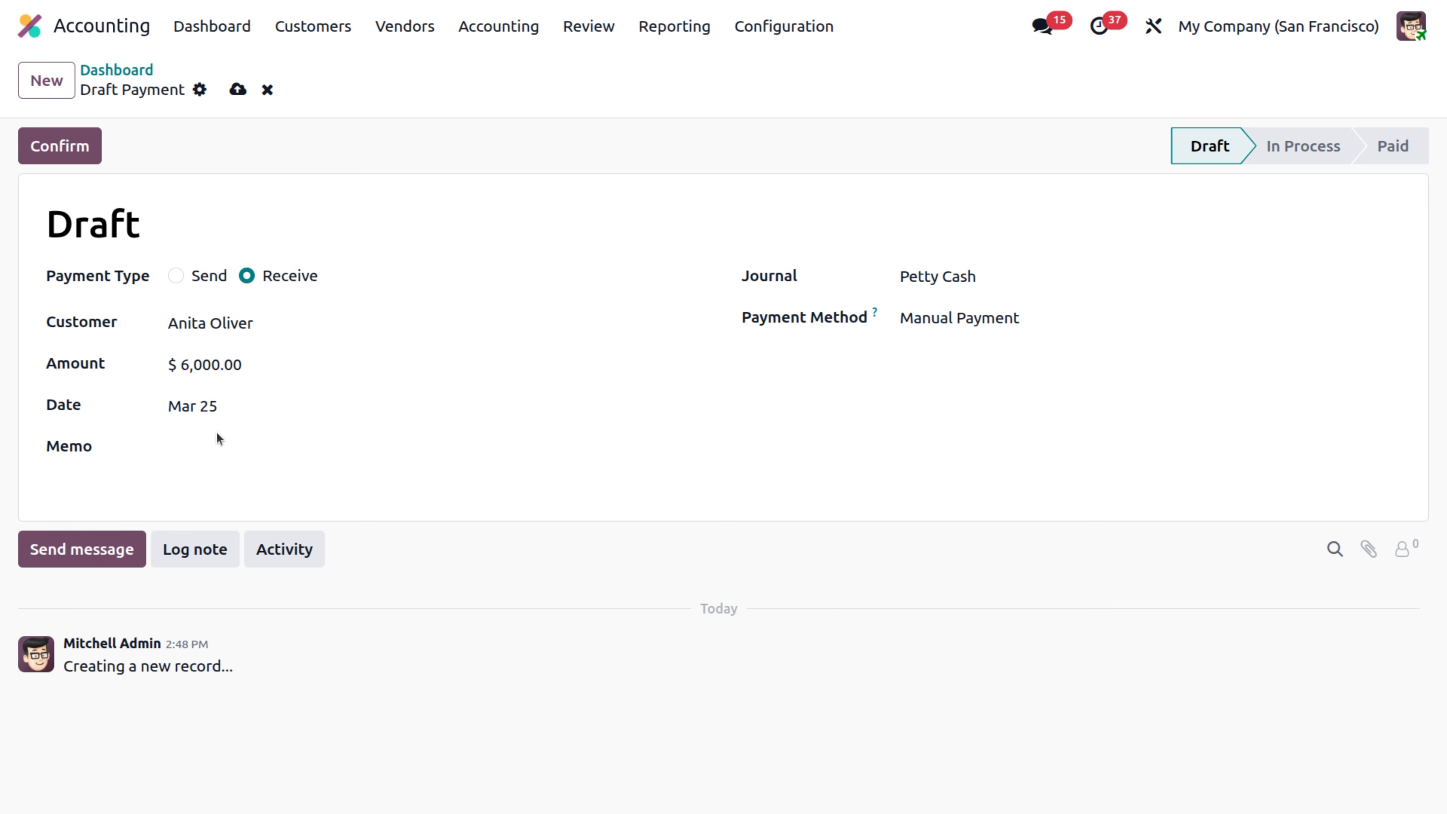
Step: Set the $6000 customer payment's memo to "sold goods" and confirm the payment
left_click(196, 445)
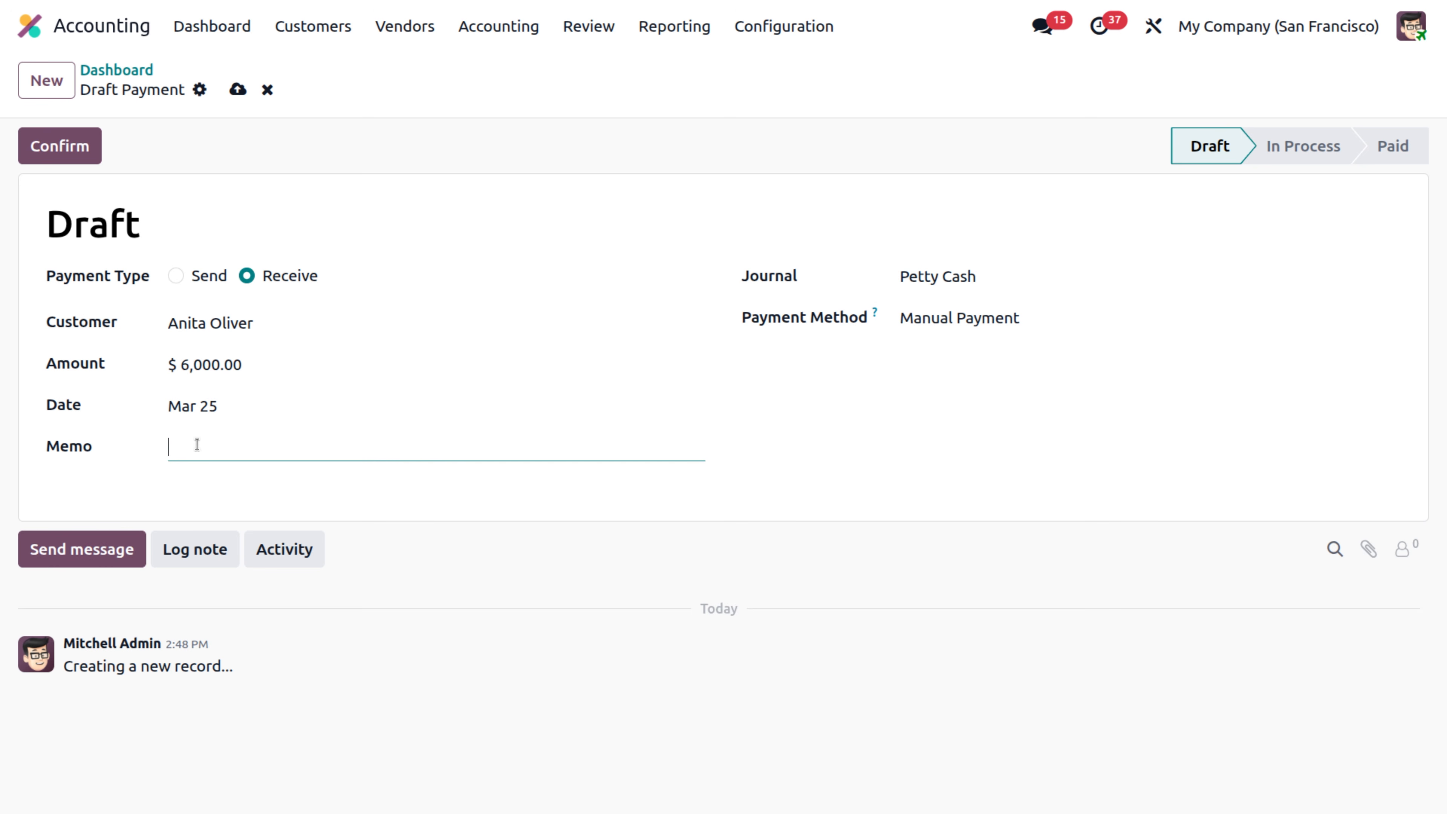
type("sold goods")
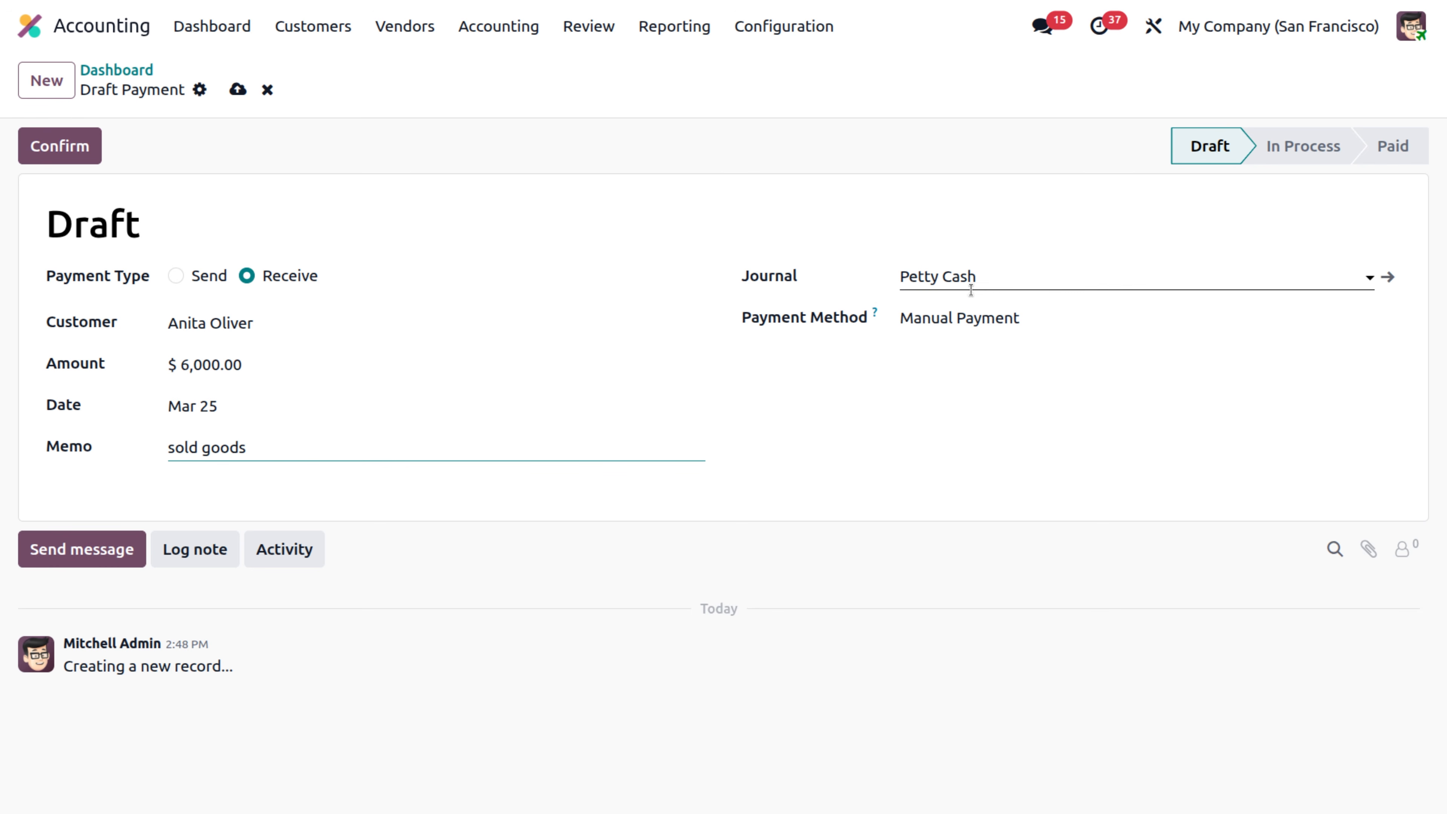
left_click(82, 147)
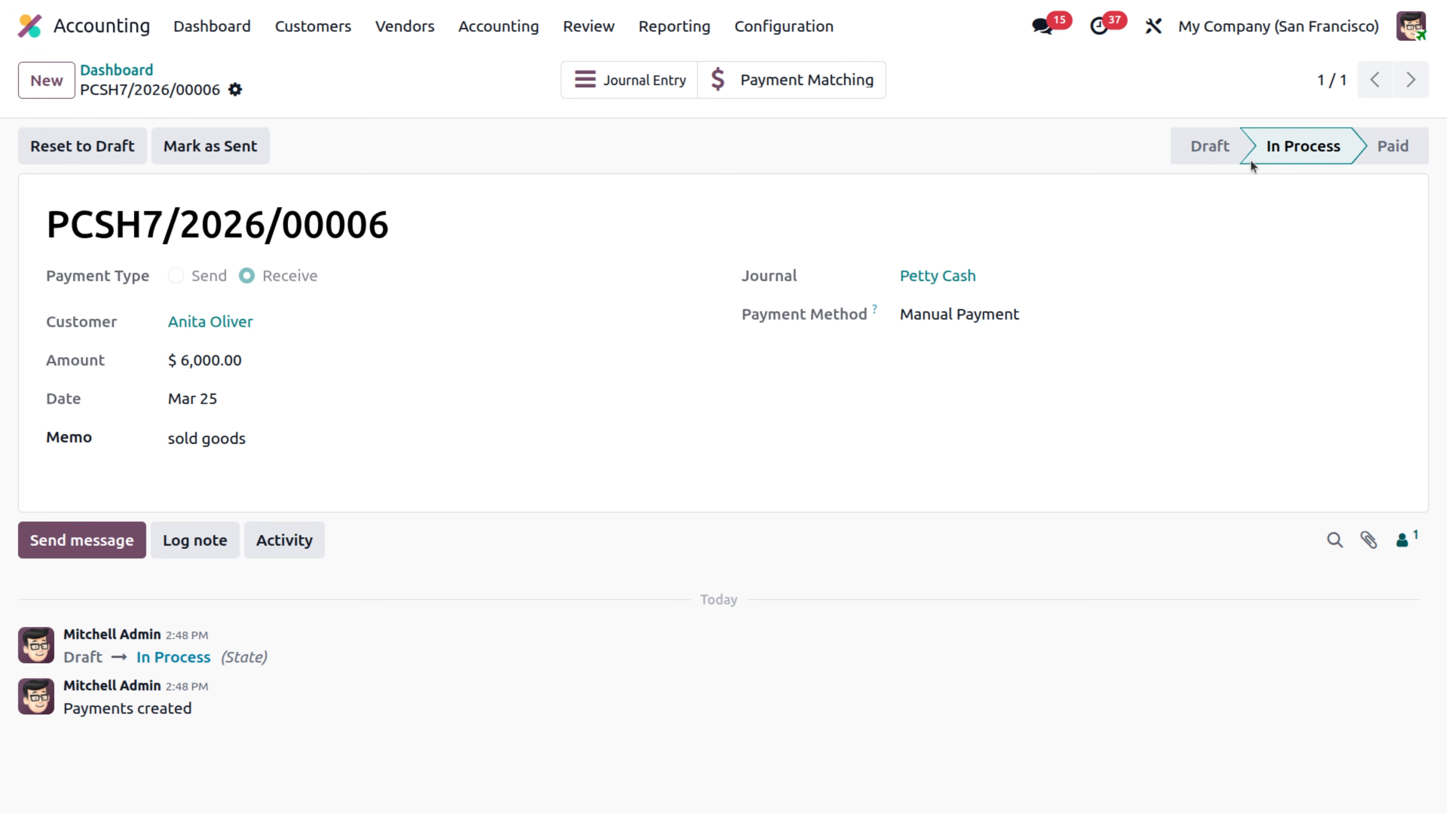
Step: Create another Petty Cash customer payment for the seventh listed customer with an amount of $5000
left_click(57, 85)
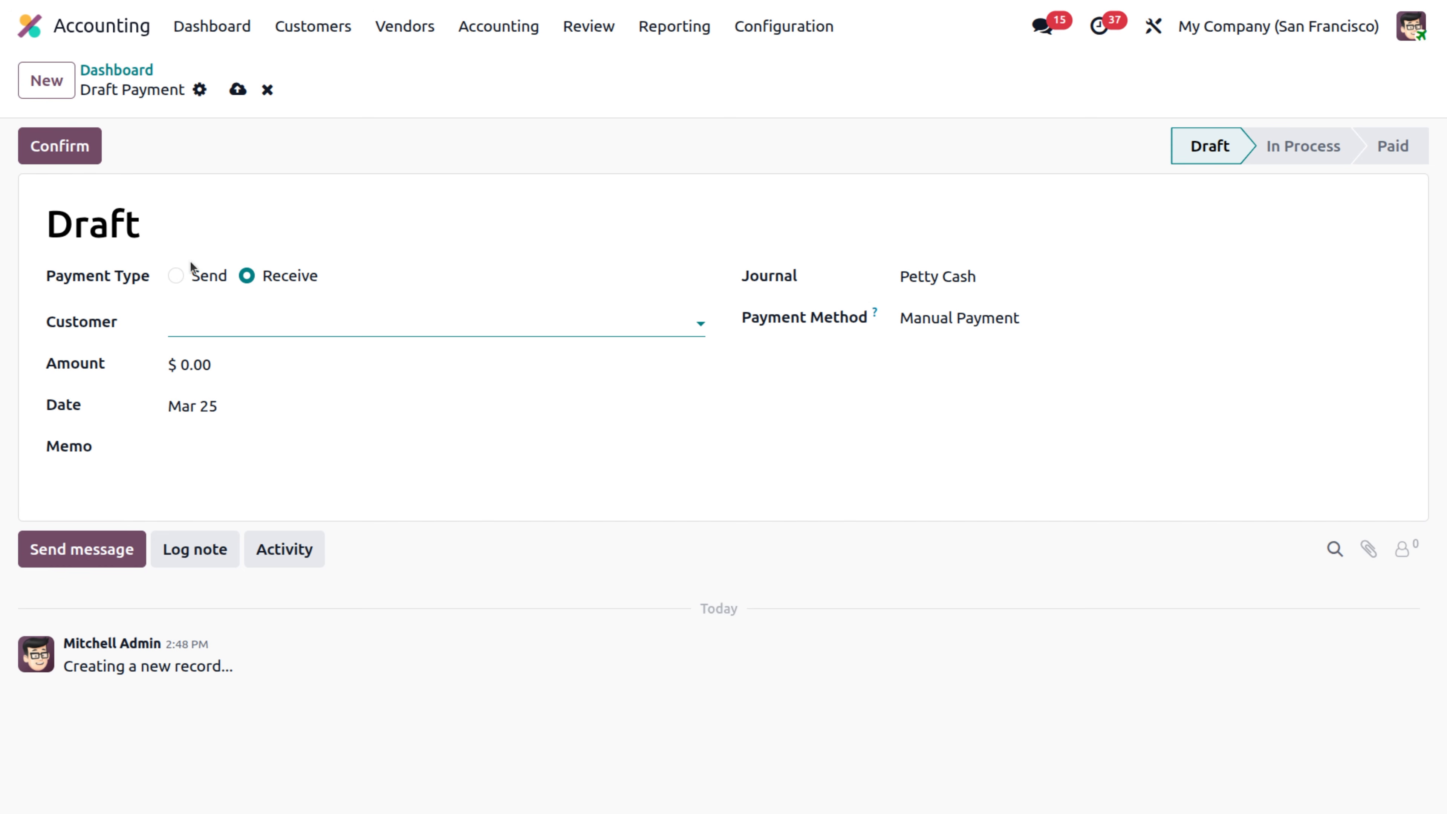
left_click(189, 325)
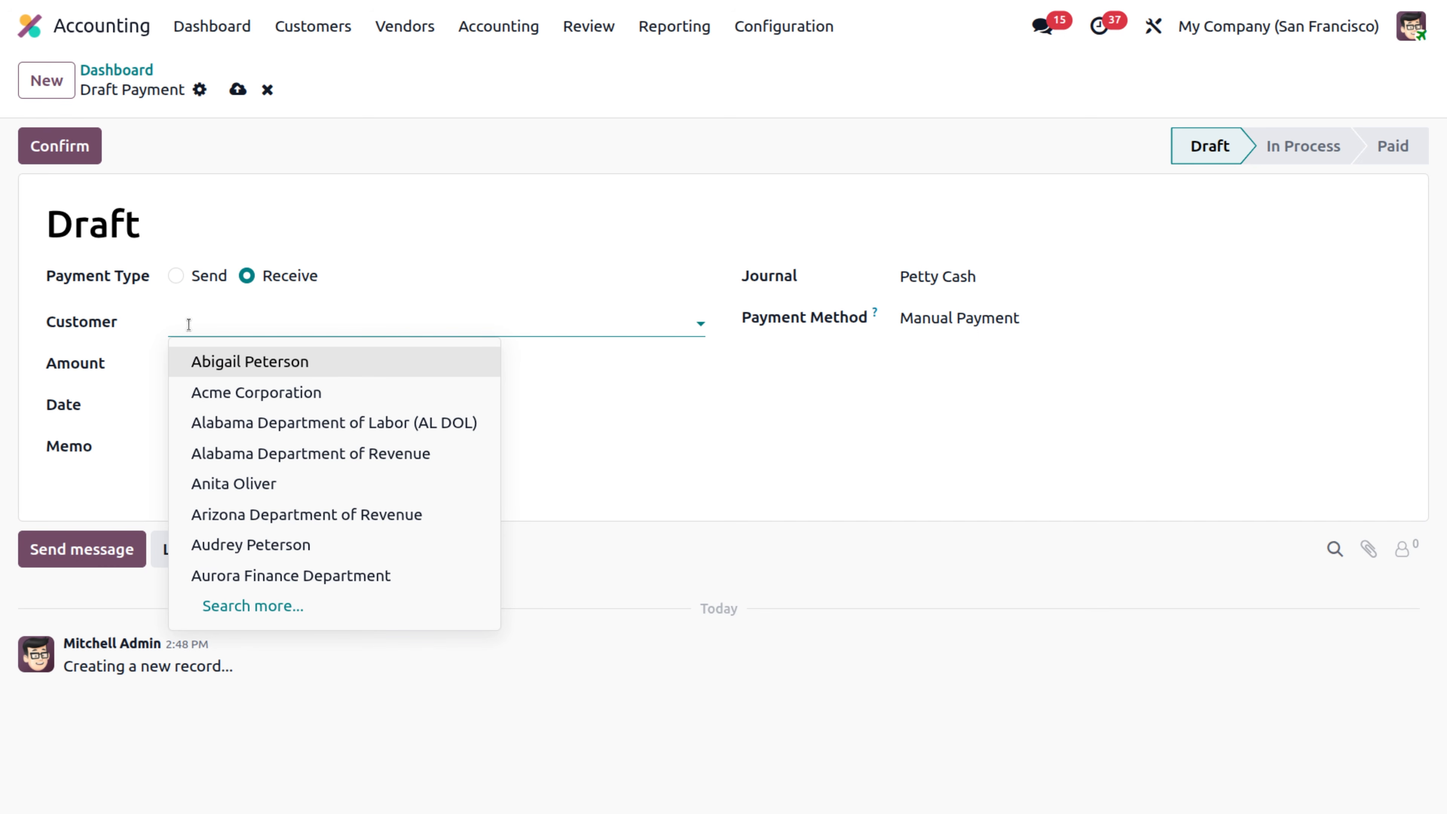
left_click(249, 546)
left_click(238, 374)
key("BackSpace")
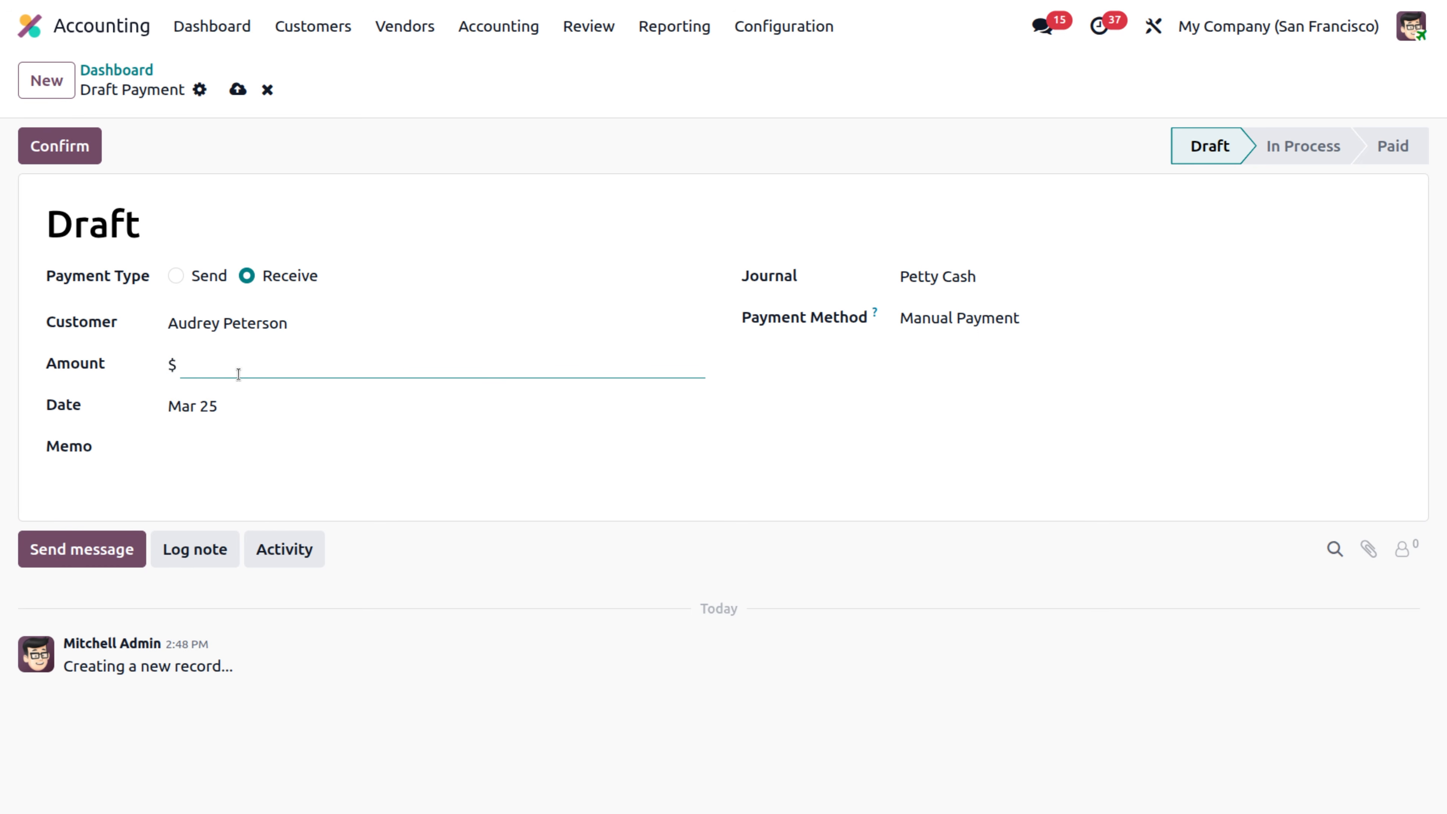
type("5000")
Step: Set the $5000 customer payment's memo to "good sold" and confirm the payment
left_click(194, 452)
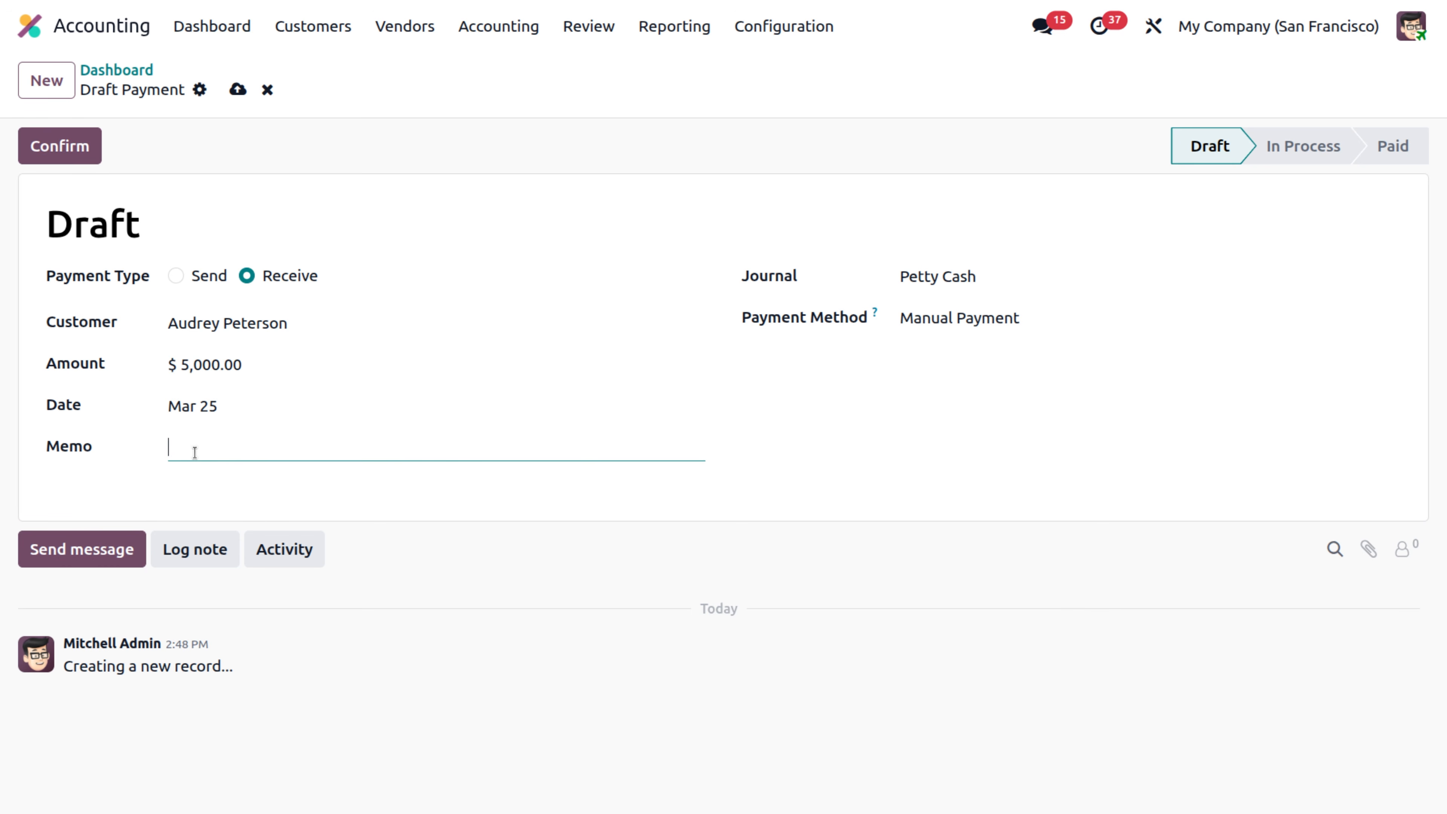
type("good sold")
left_click(65, 152)
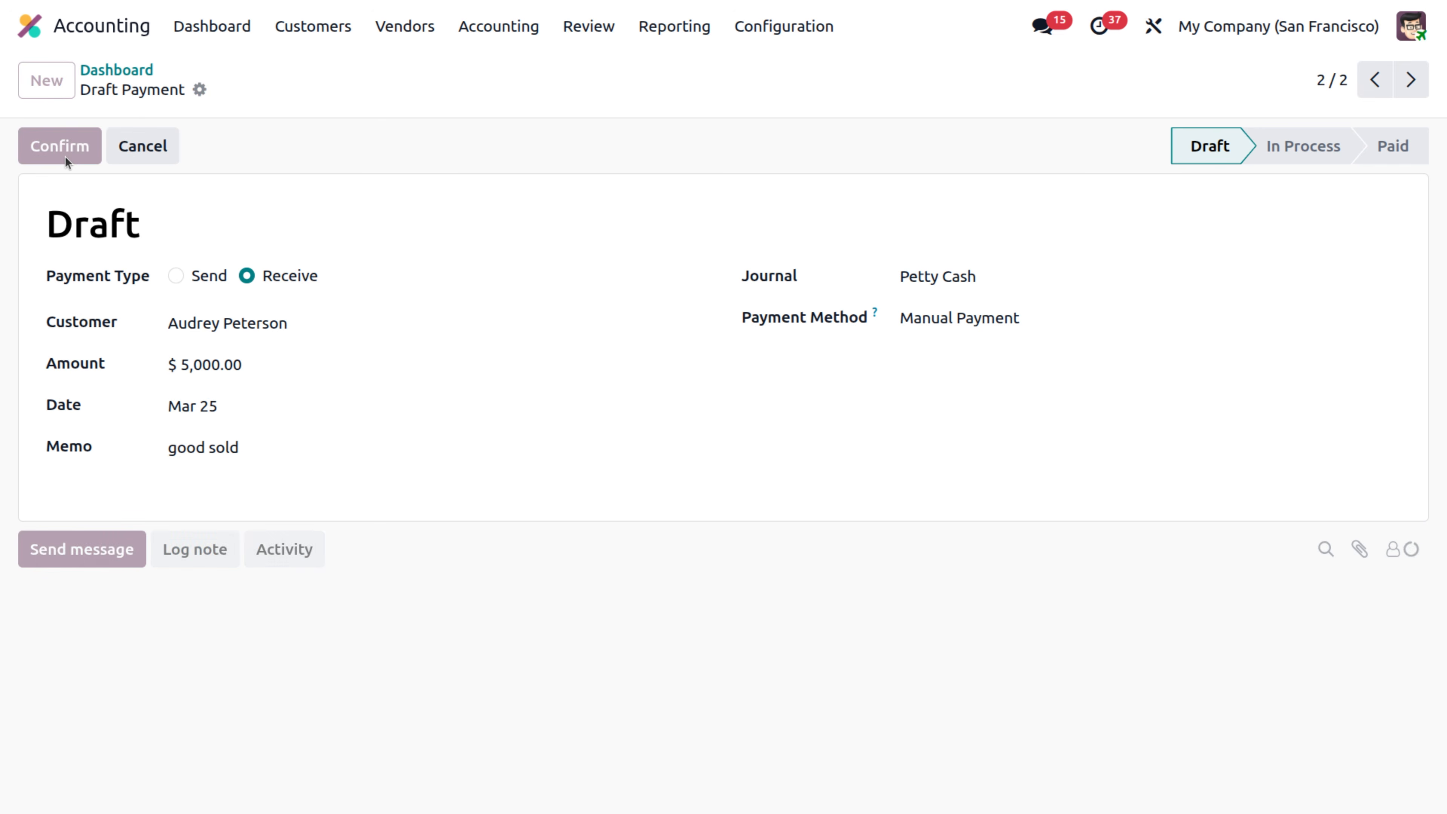
Step: Review the list of payments recorded in the Petty Cash journal from the accounting dashboard
left_click(127, 71)
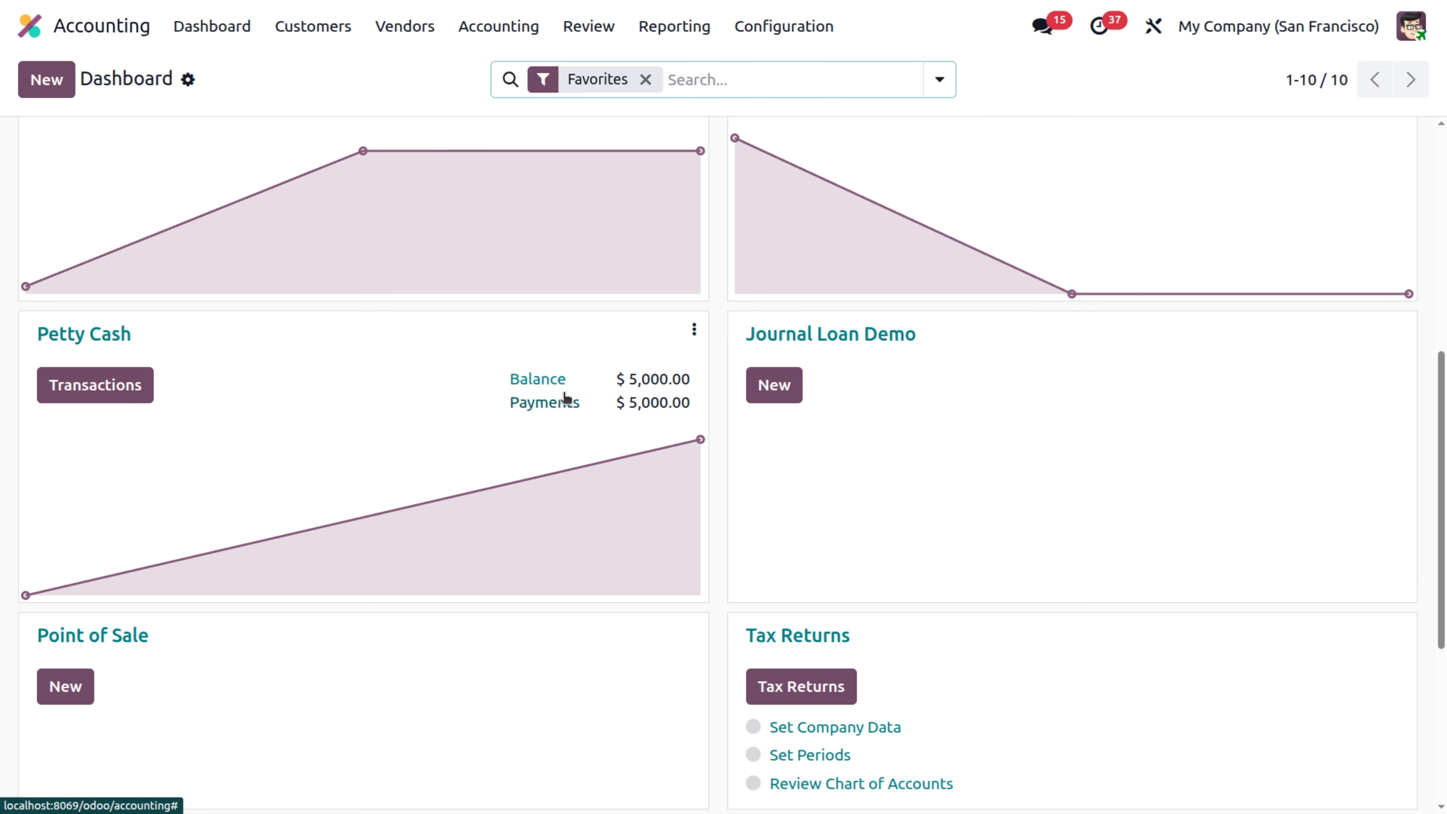
left_click(560, 404)
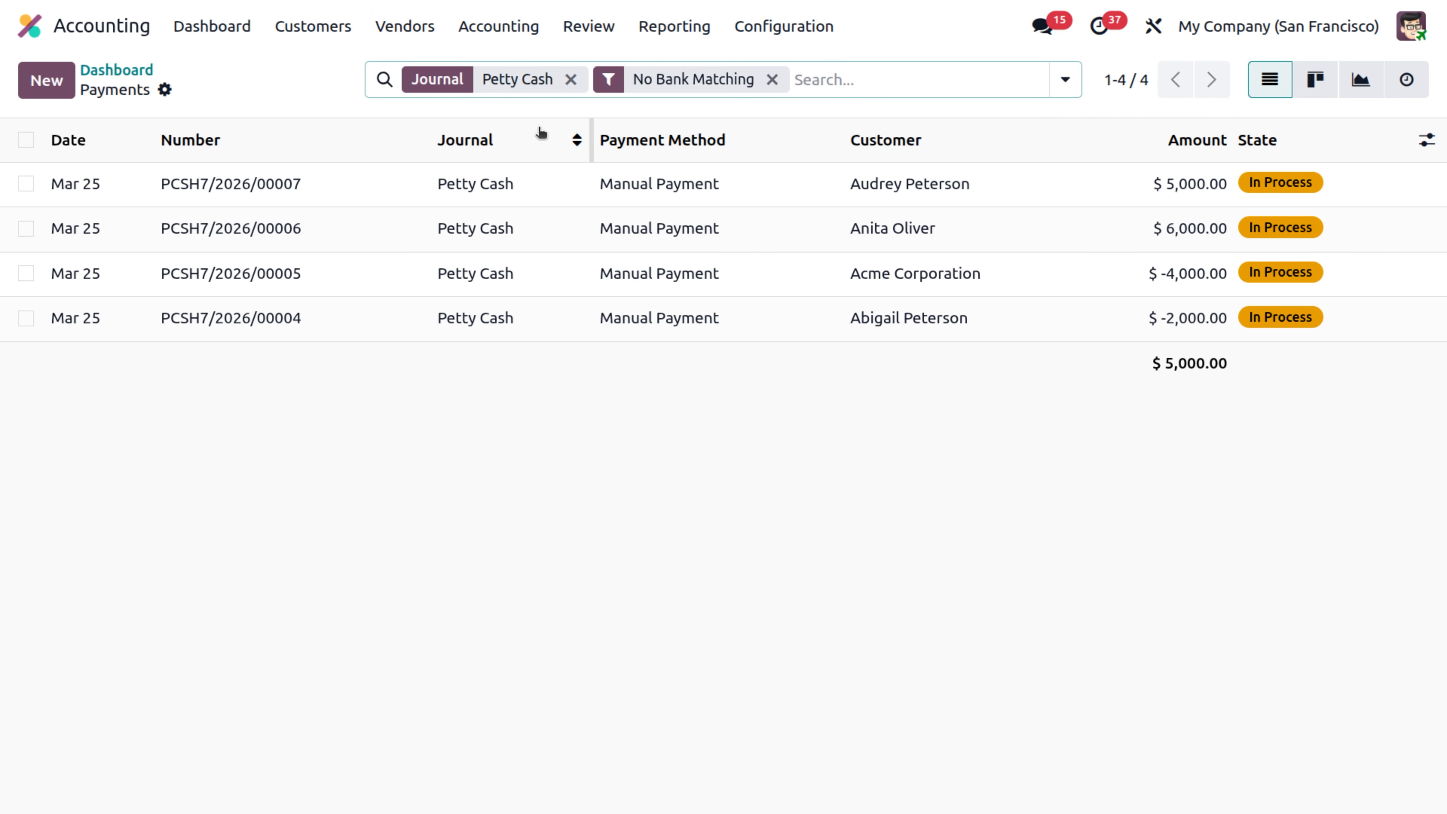
left_click(116, 71)
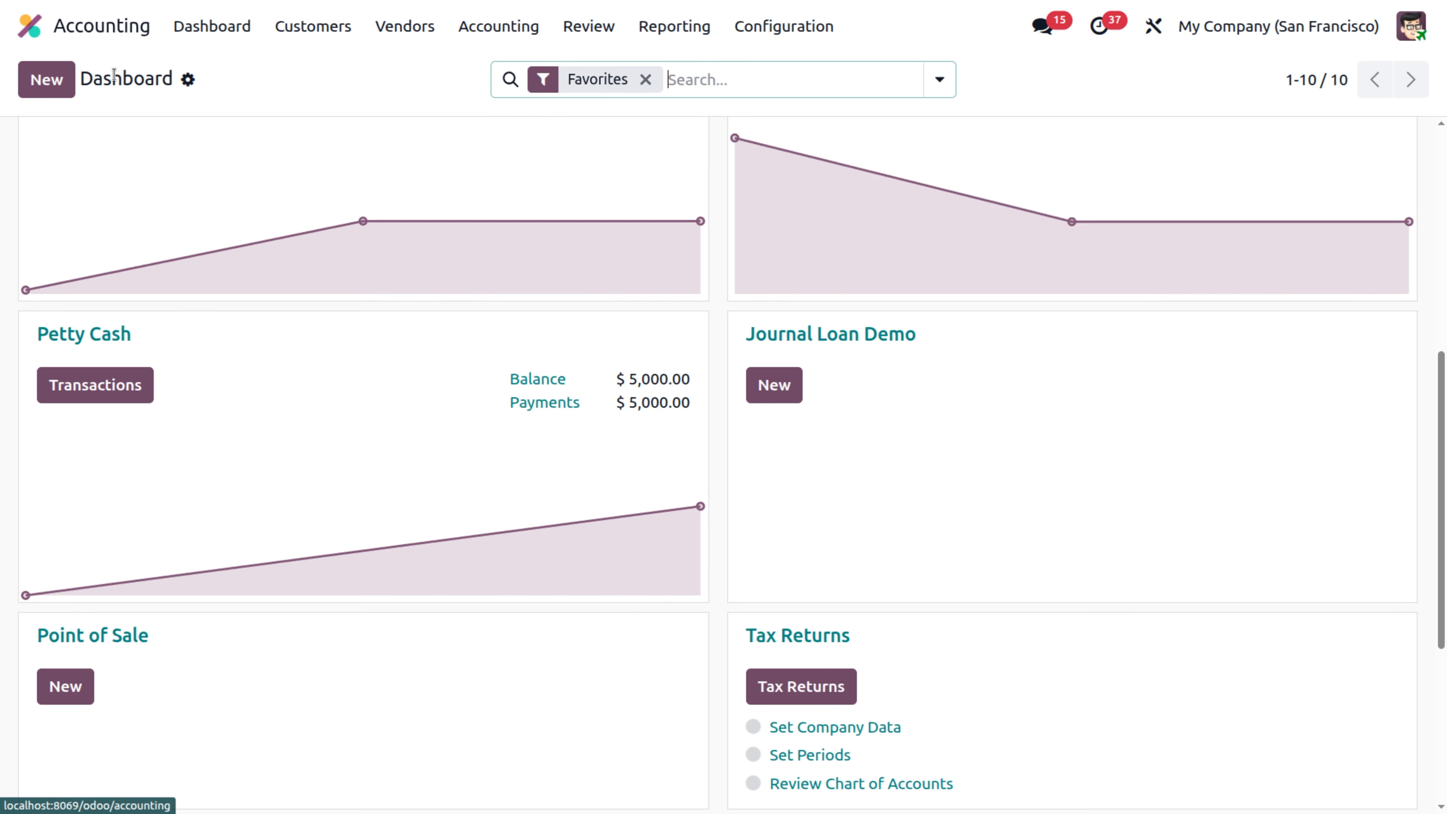
Step: Examine the Petty Cash reconciliation report, including the individual outstanding receipts and outstanding payments
left_click(693, 334)
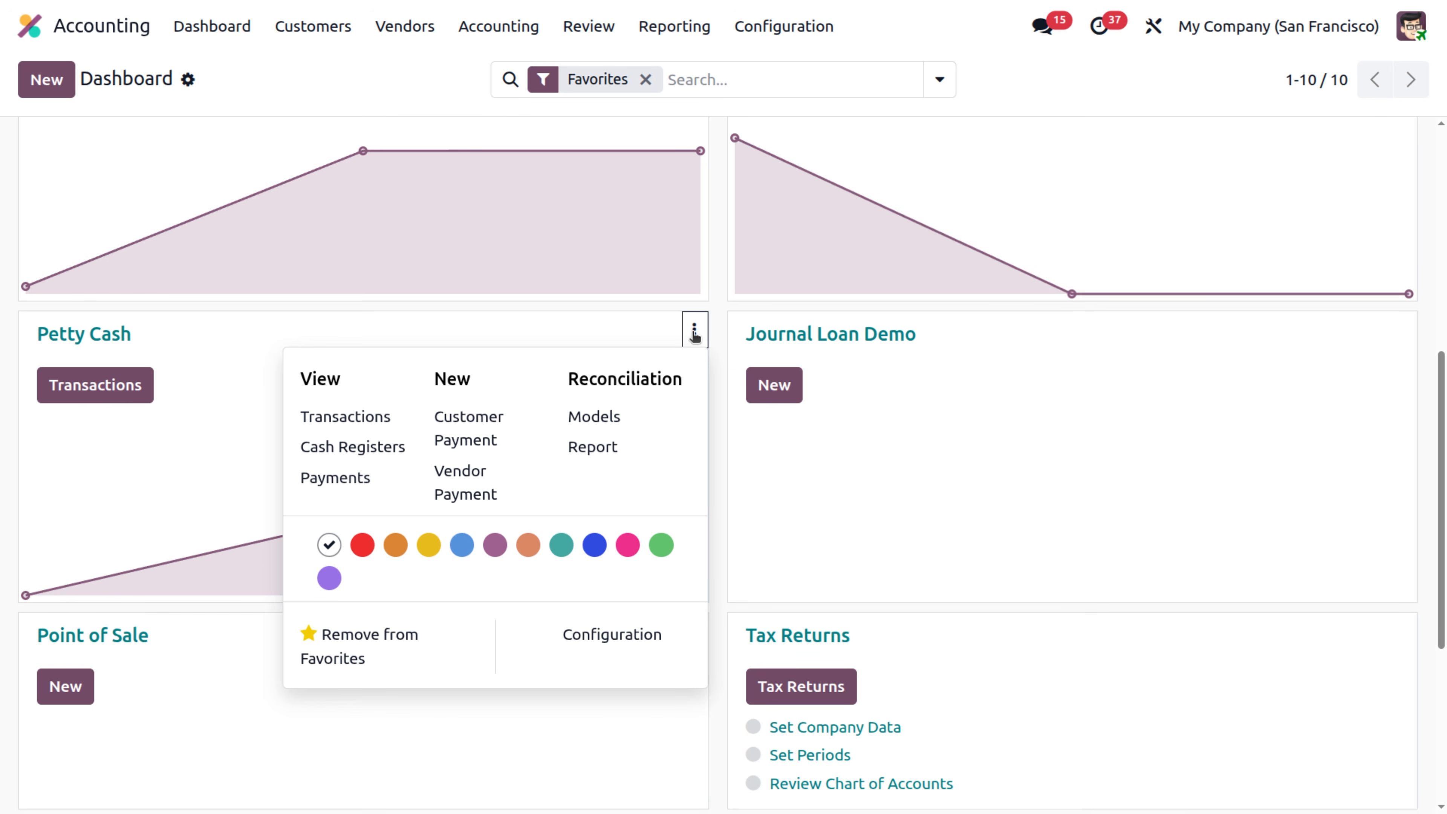
left_click(581, 458)
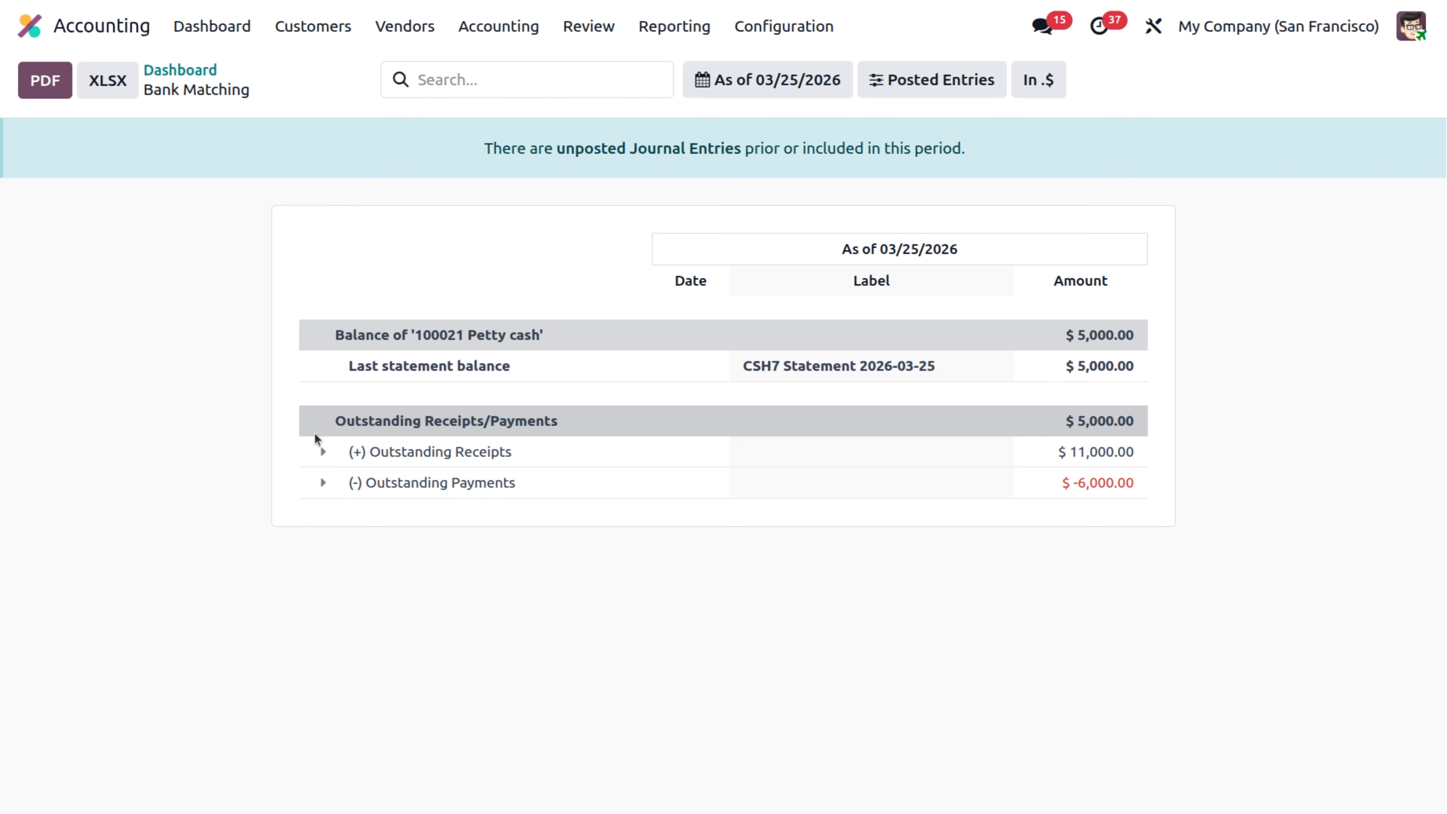
left_click(321, 451)
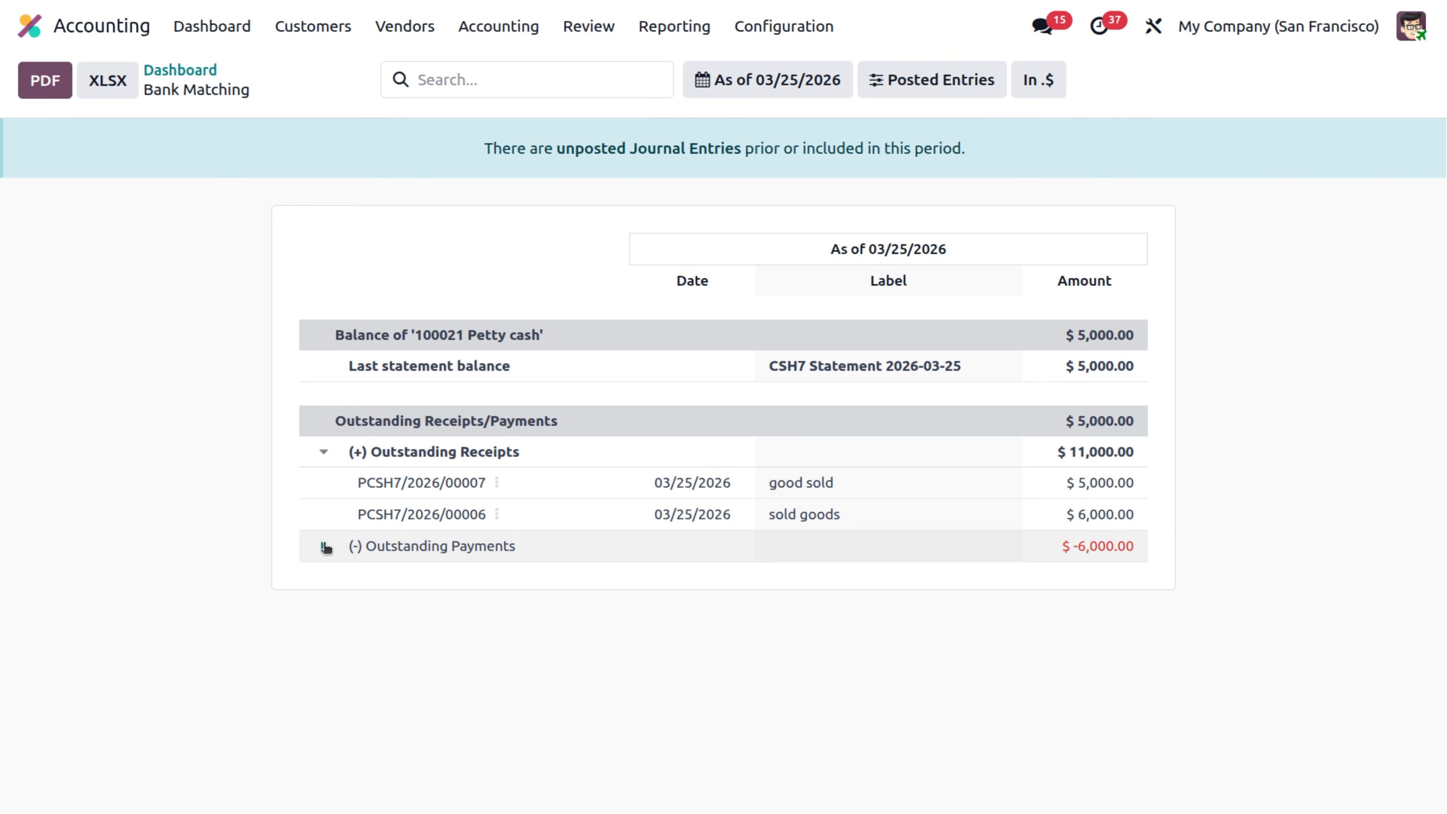
left_click(322, 545)
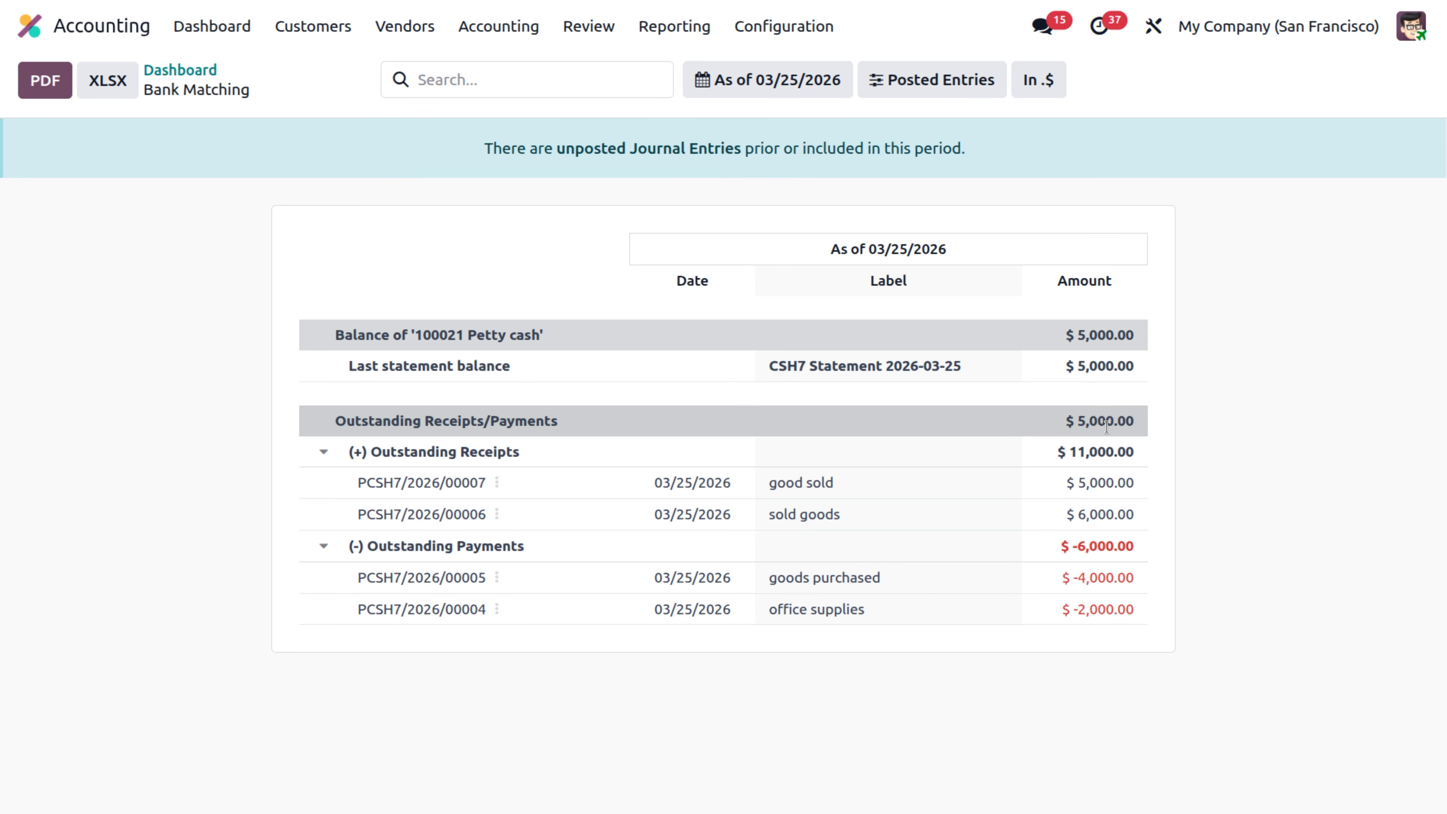
left_click(188, 70)
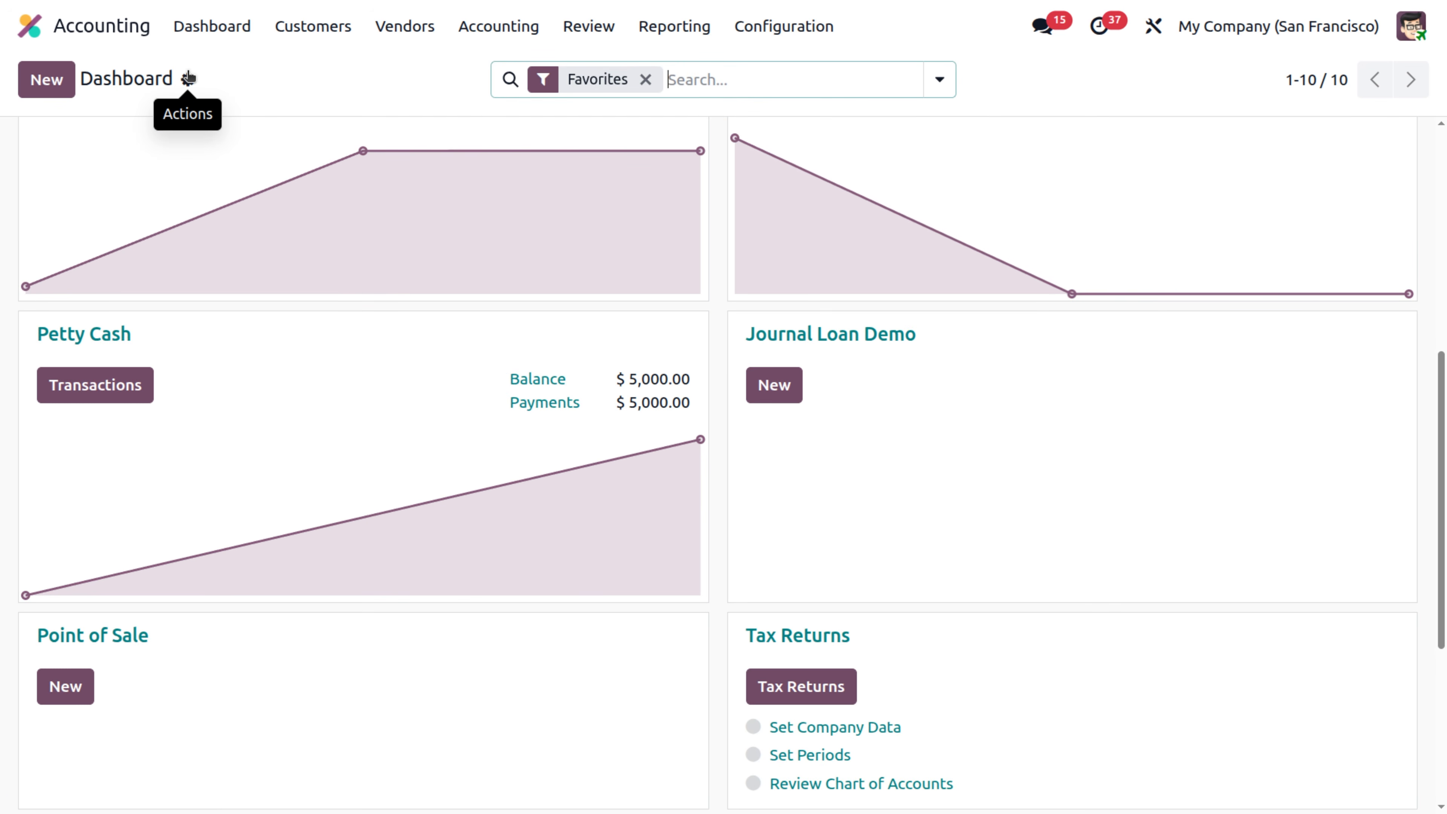
Step: Add a $5000 transaction labelled "todays transaction" to the Petty Cash journal and save a statement for it
left_click(106, 393)
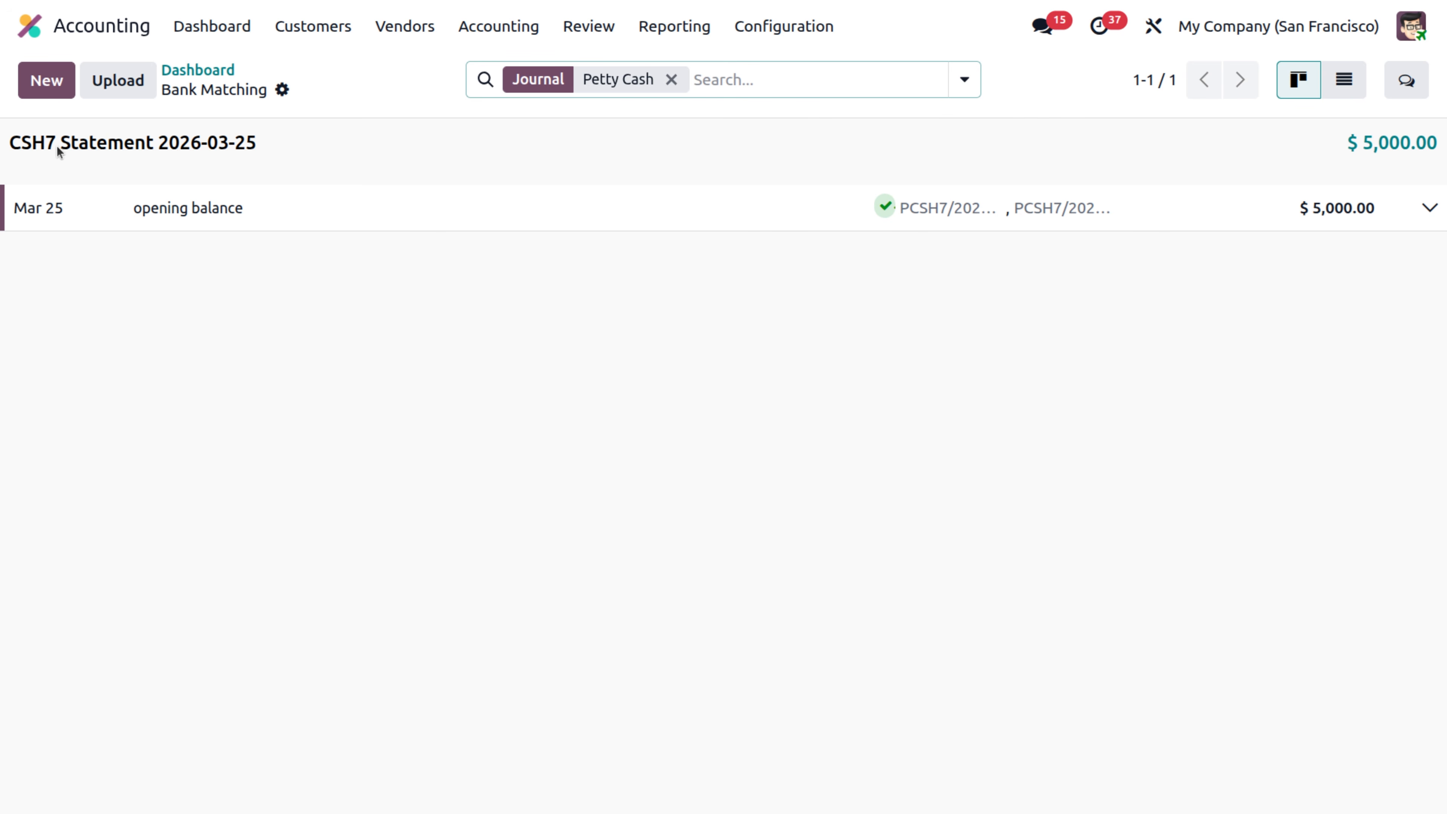
left_click(38, 81)
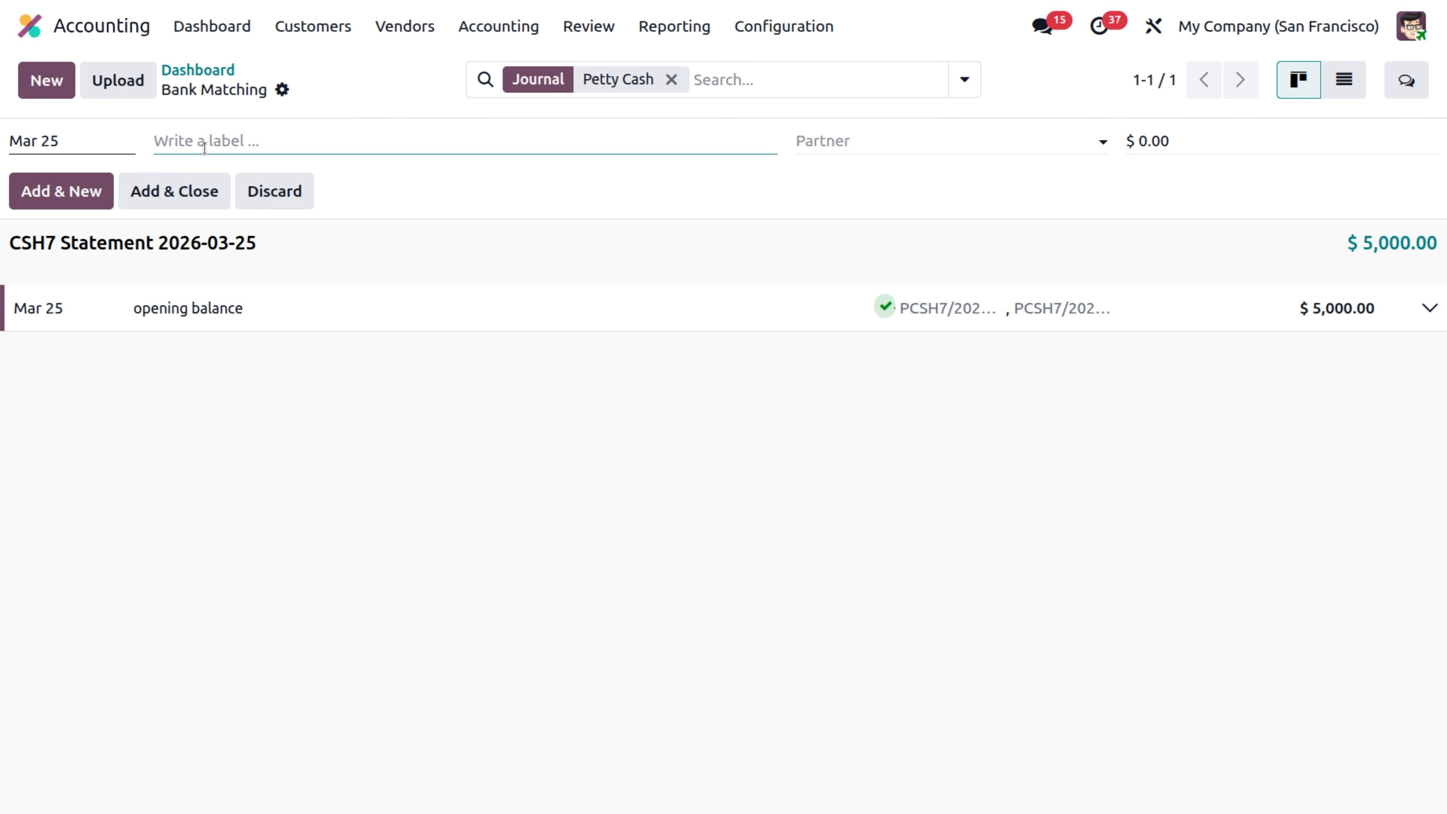
type("todays transaction")
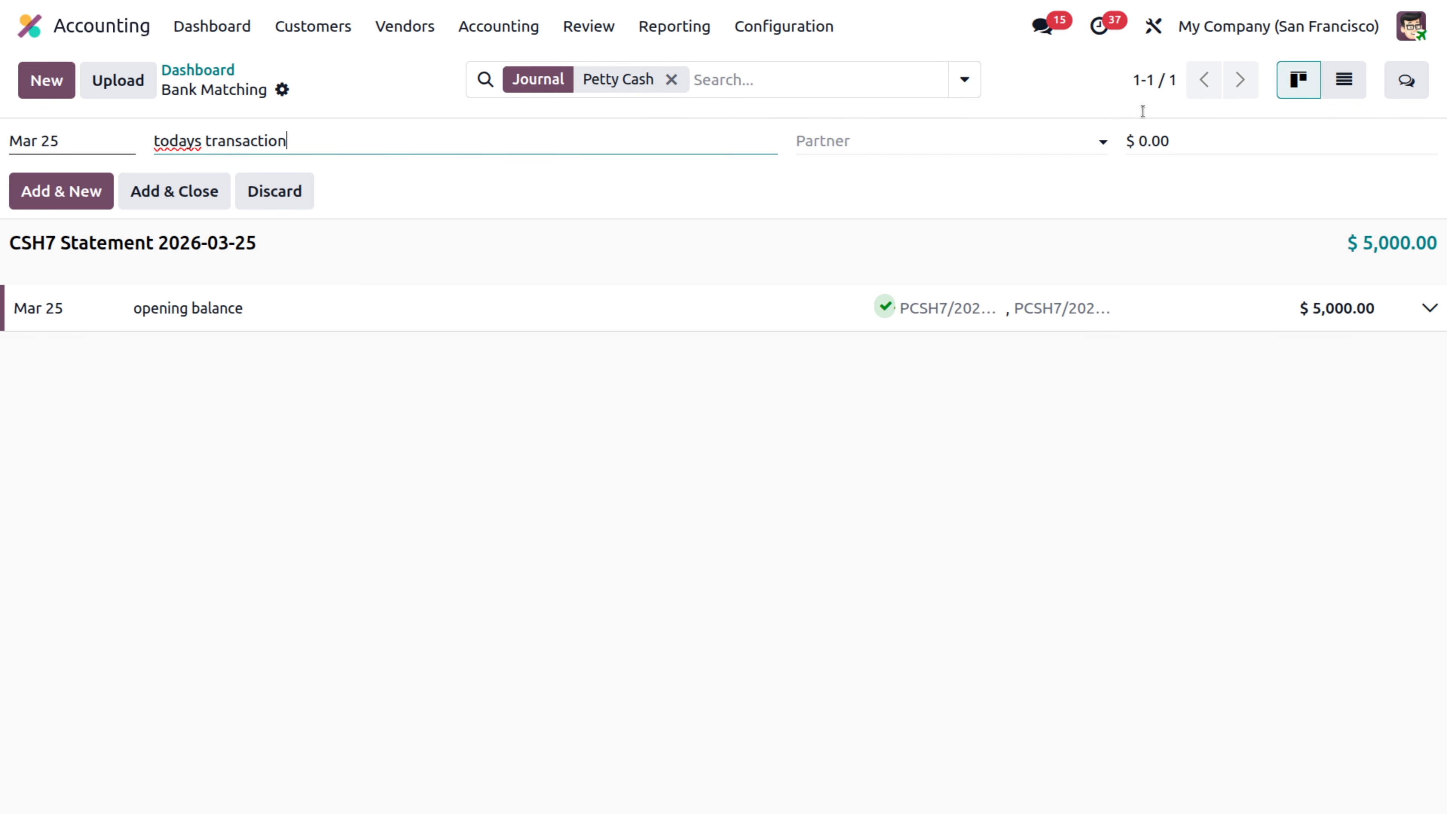
left_click(1175, 142)
key("BackSpace")
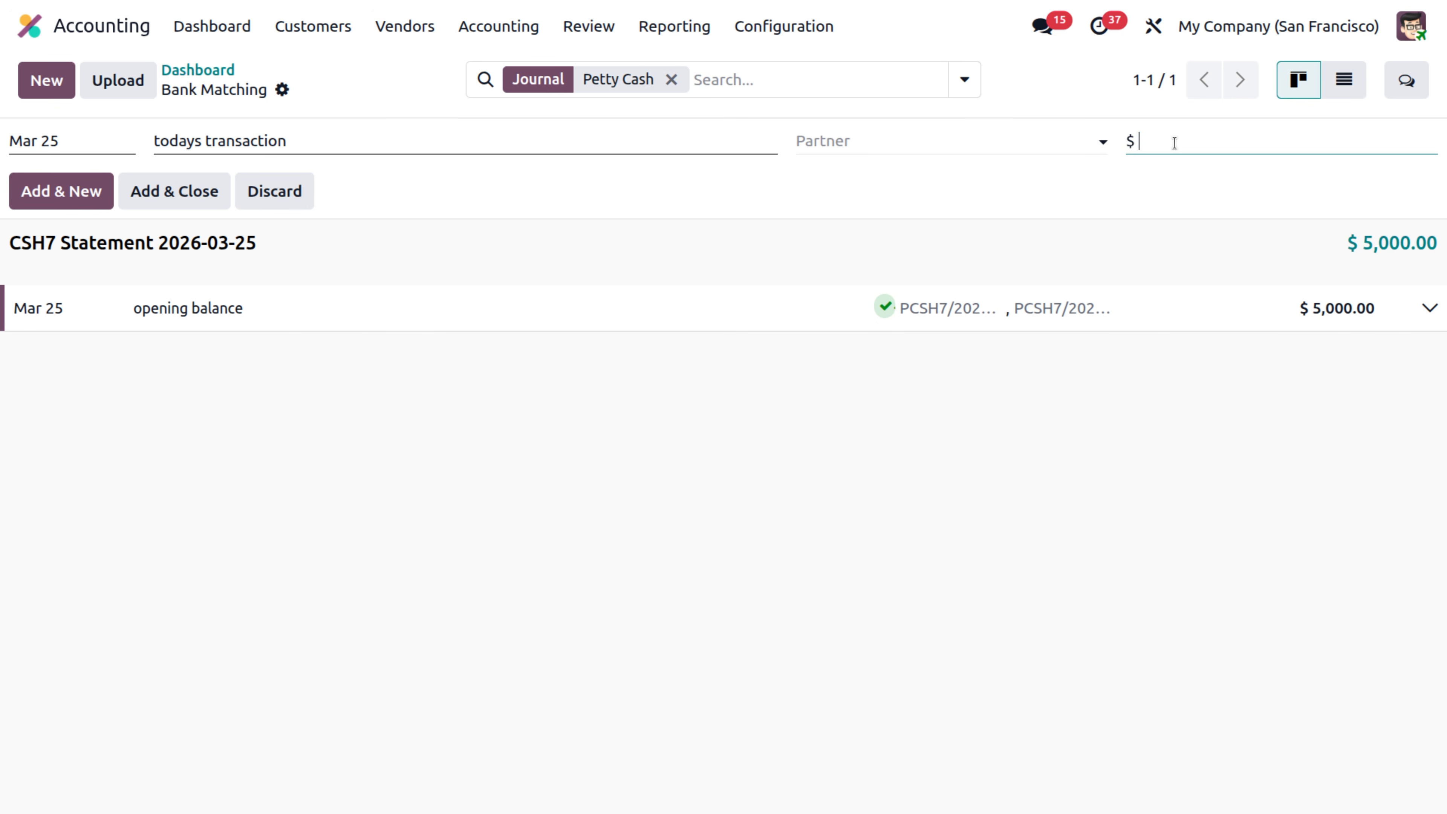
type("5000")
left_click(176, 196)
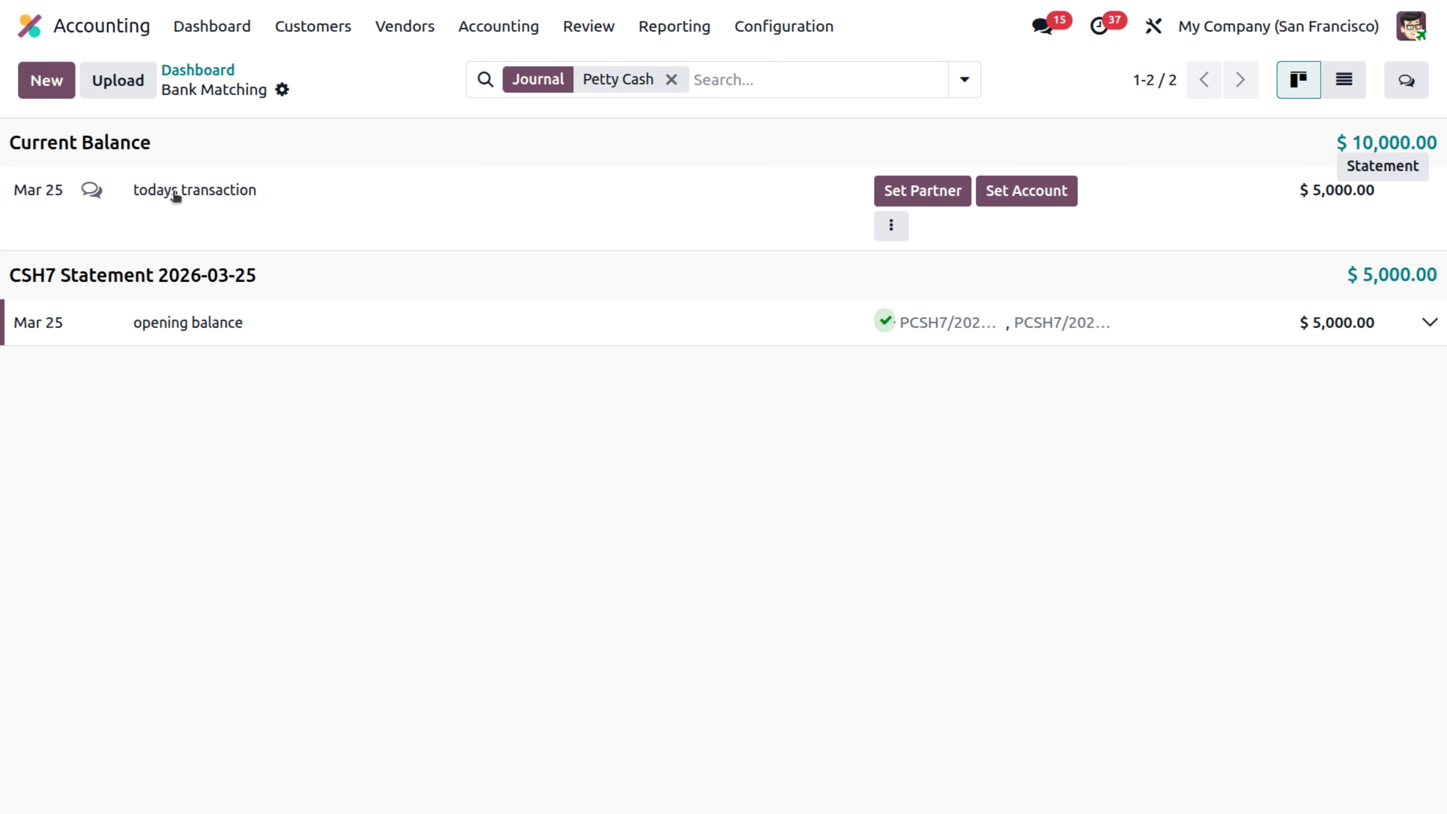
left_click(1389, 168)
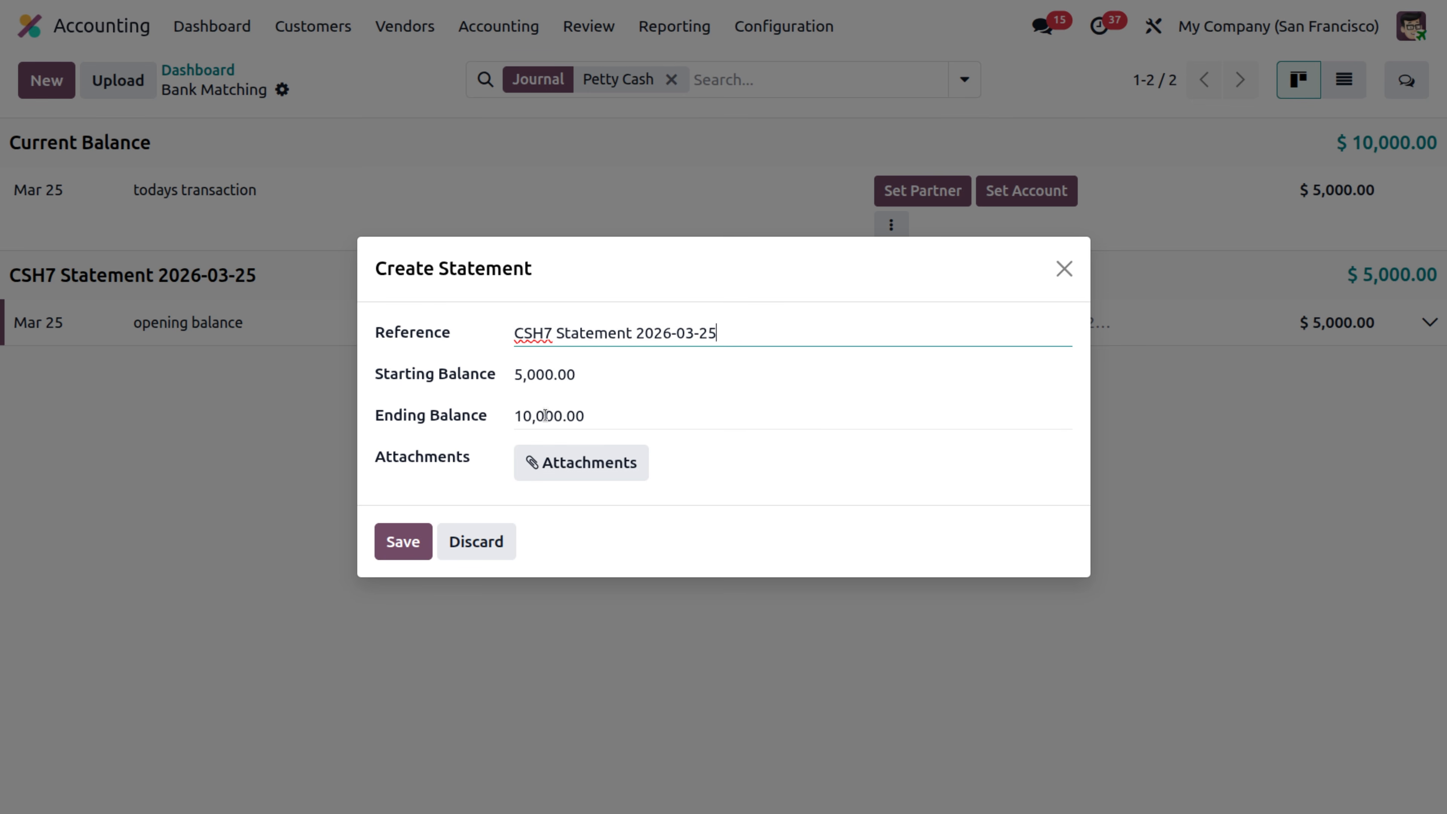
left_click(396, 530)
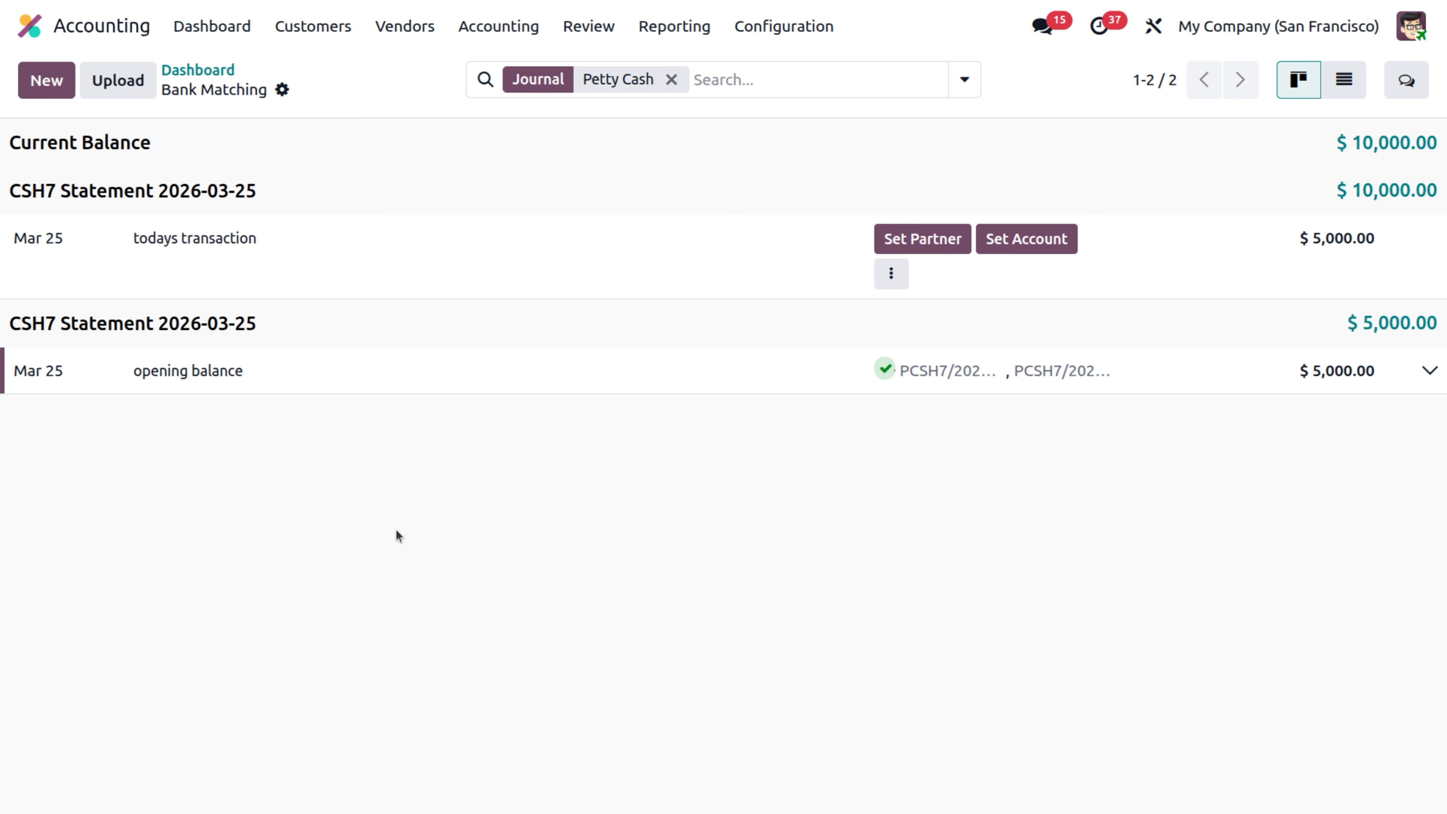
Step: Reconcile "todays transaction" with the four Mar 25 manual payments: good sold, sold goods, goods purchased and office supplies
left_click(892, 275)
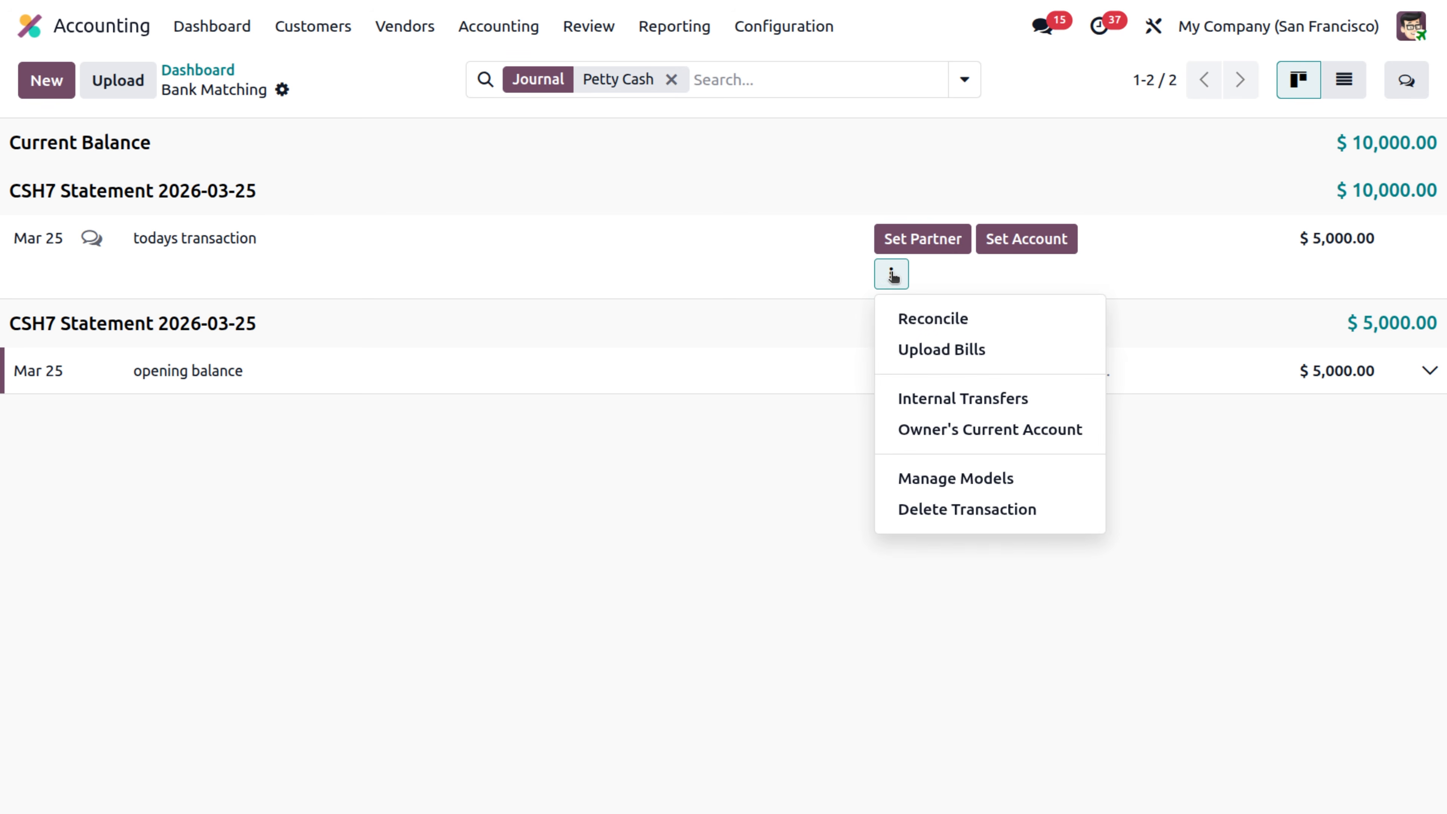
left_click(919, 320)
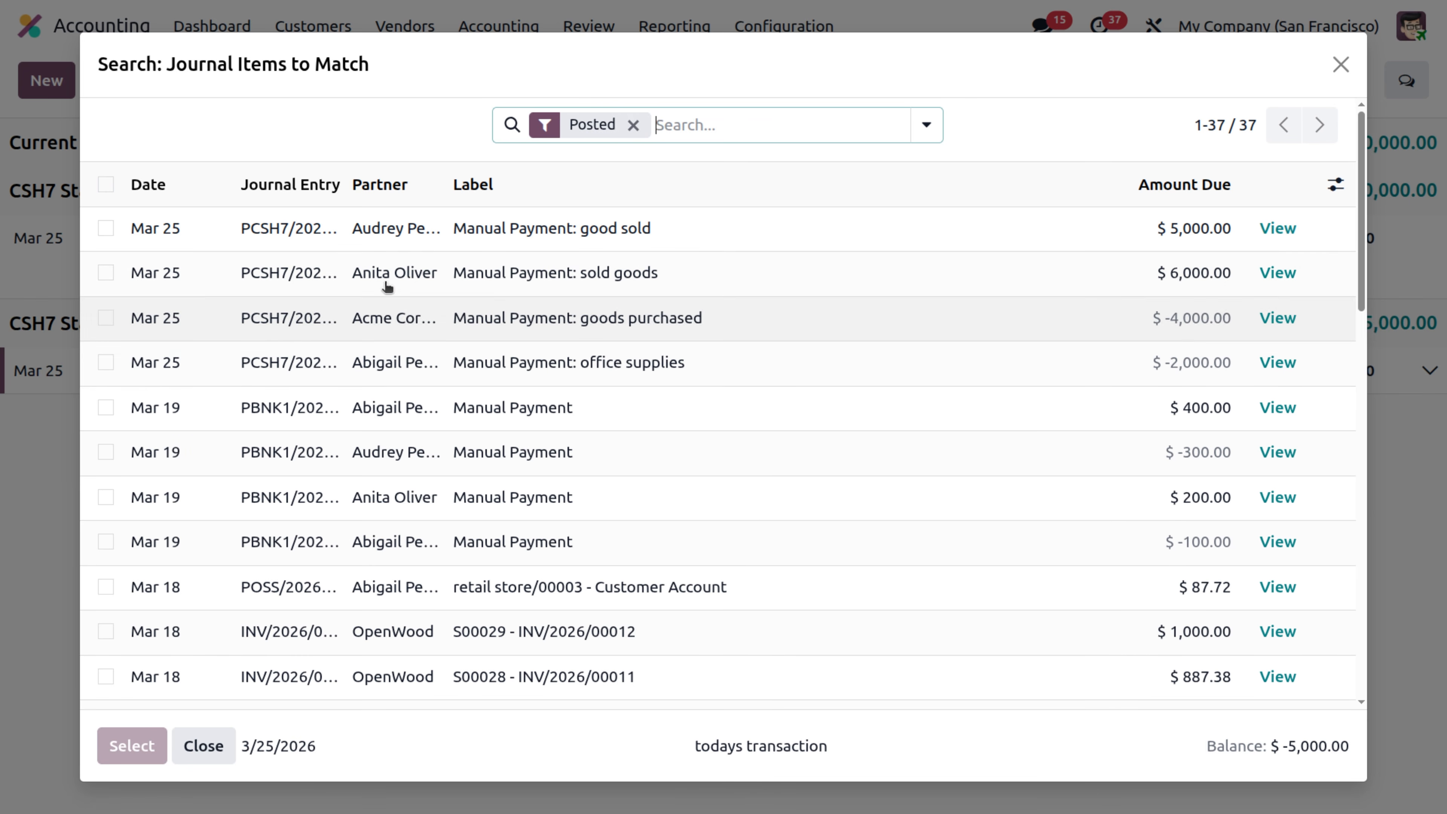
left_click(107, 228)
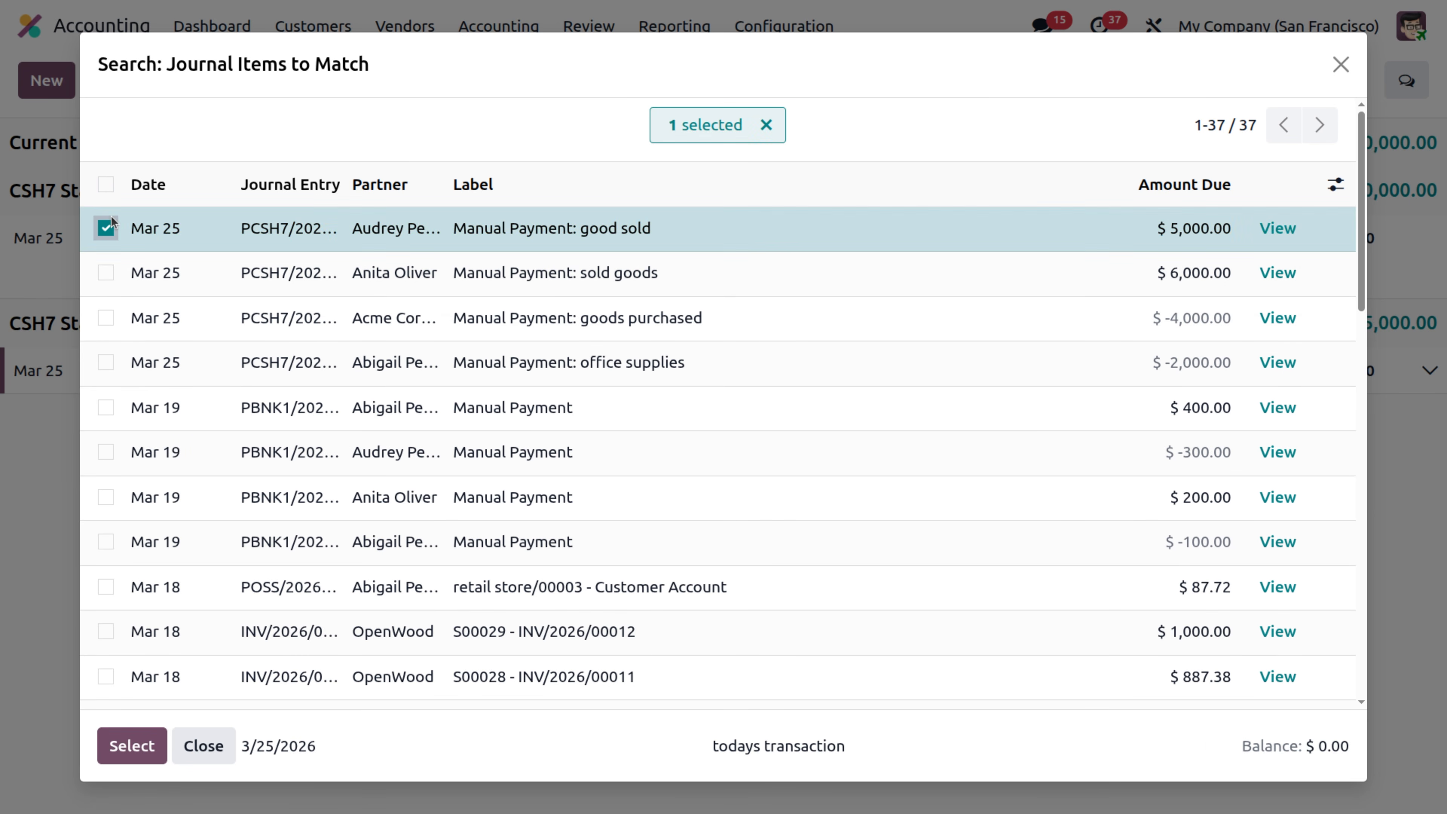
left_click(106, 274)
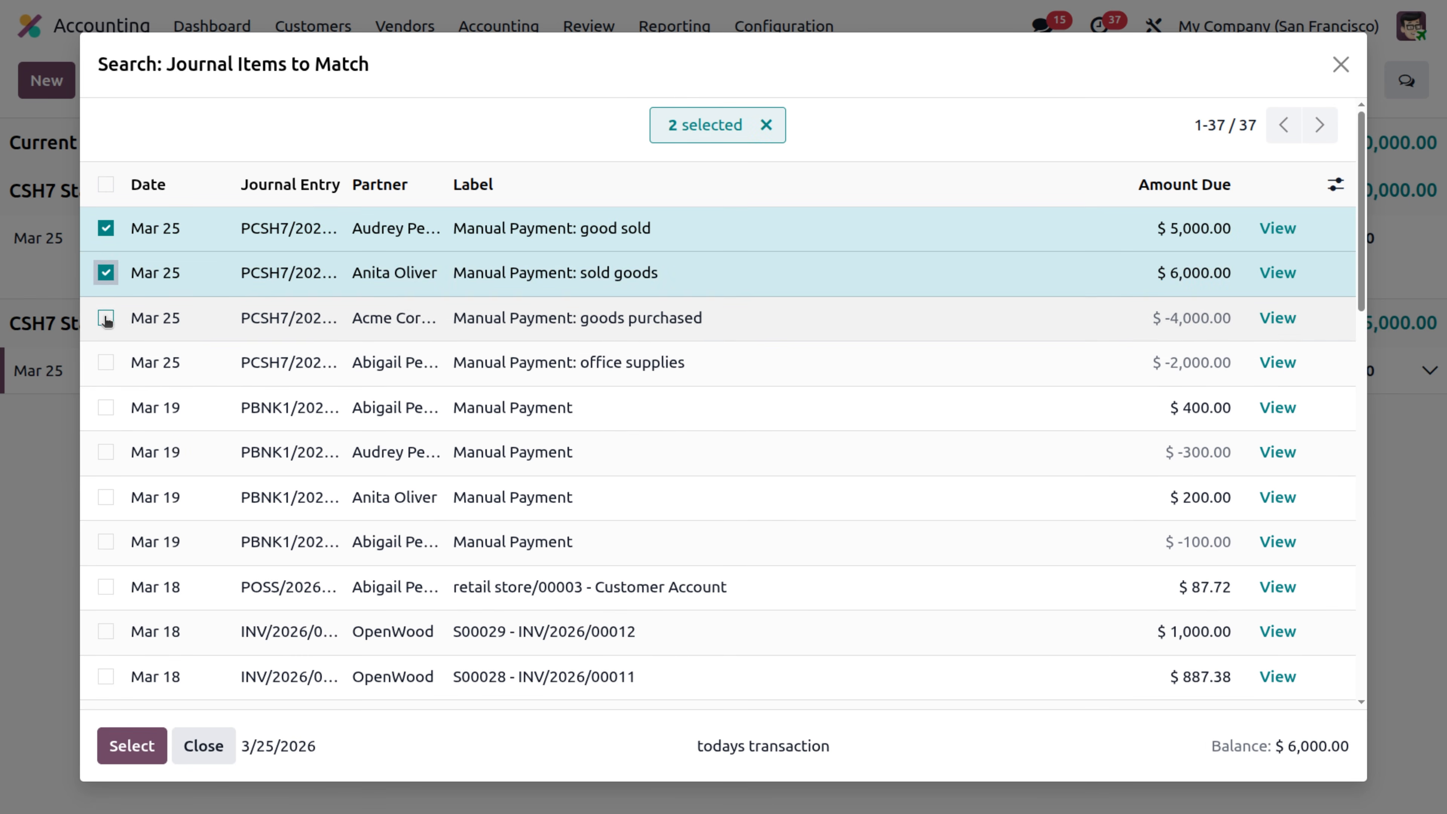
left_click(106, 318)
left_click(107, 363)
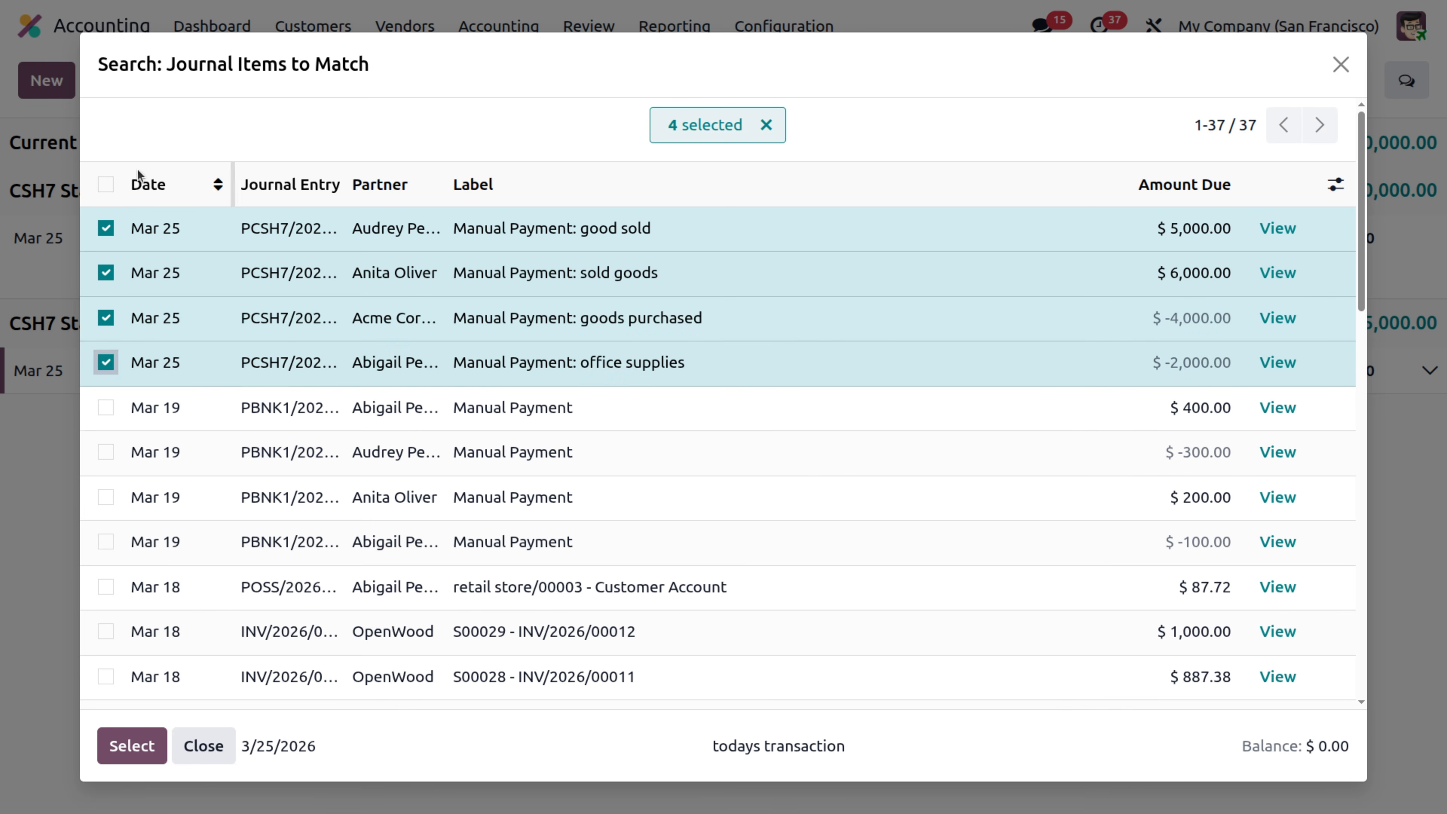
left_click(133, 750)
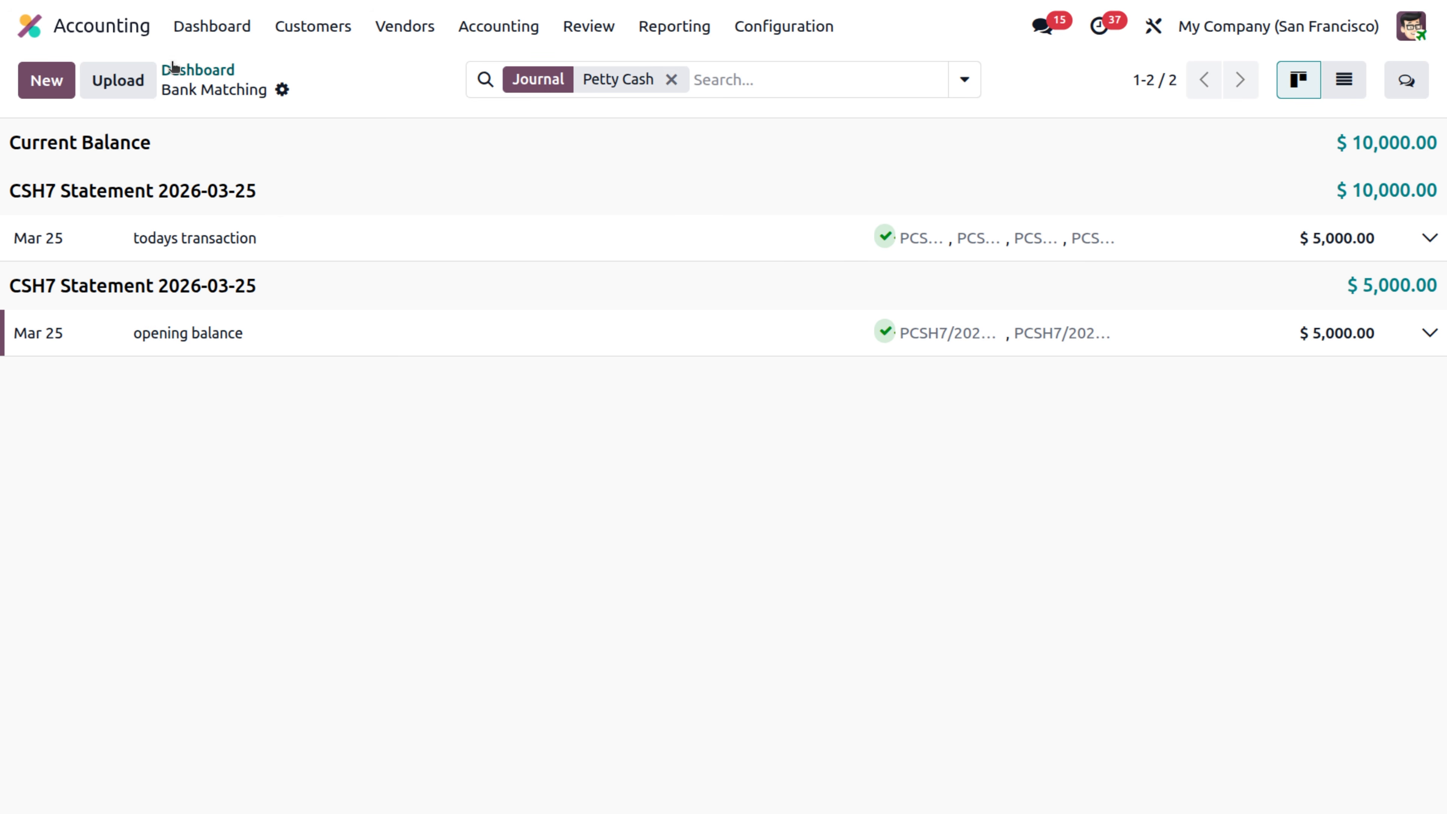
Step: Review the Petty Cash journal's reconciliation report from the accounting dashboard
left_click(200, 72)
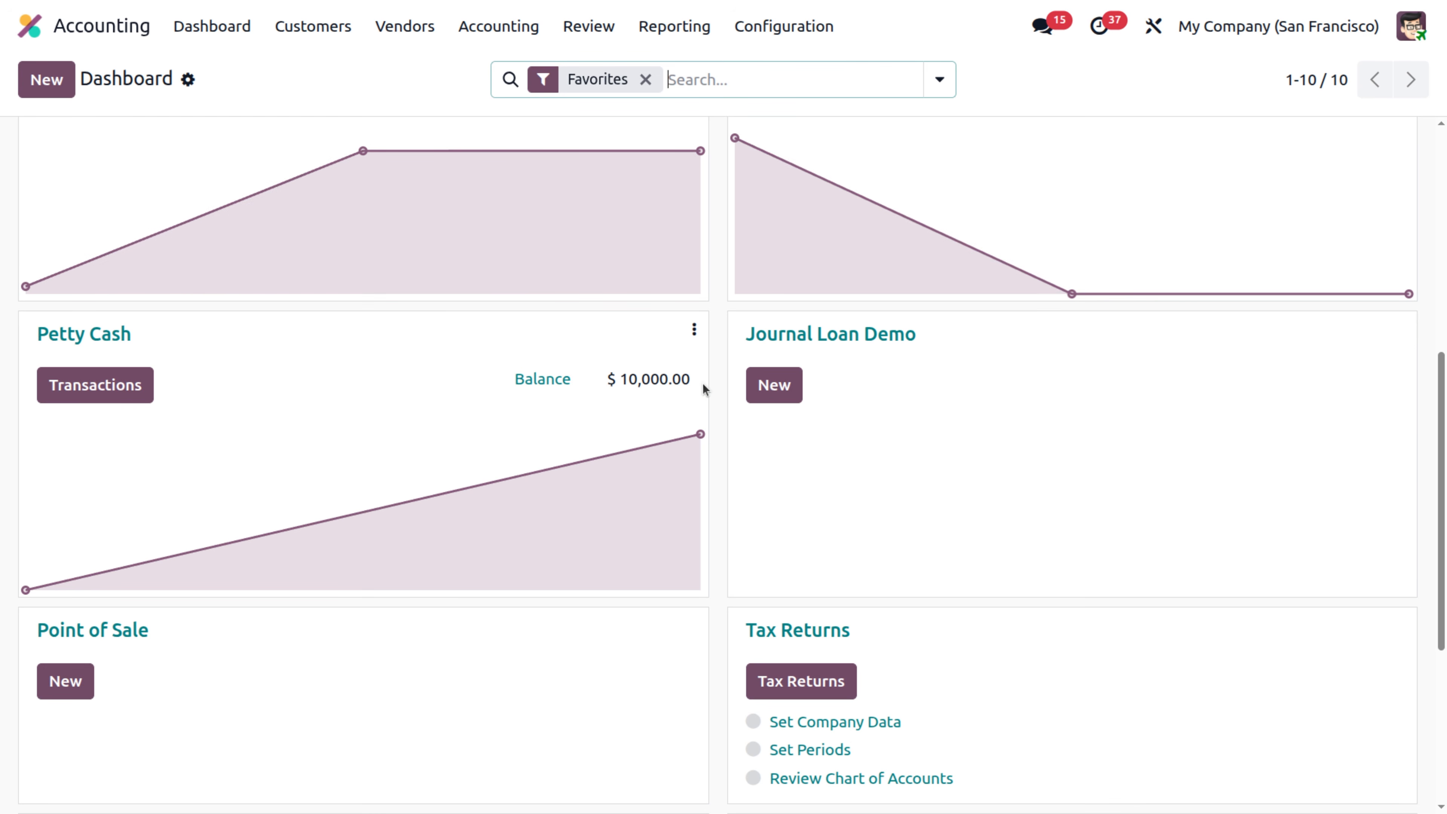
left_click(695, 330)
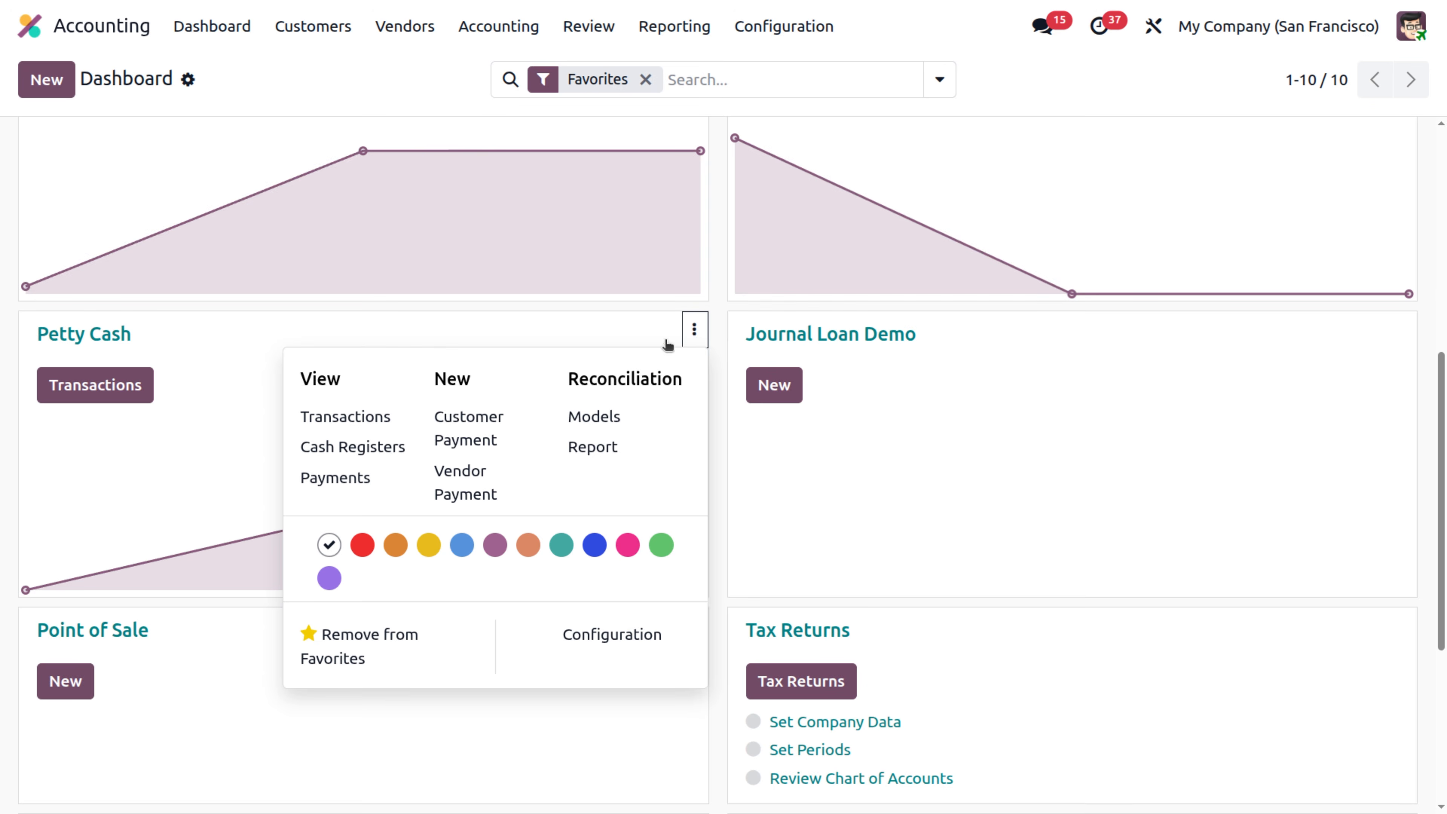
left_click(592, 447)
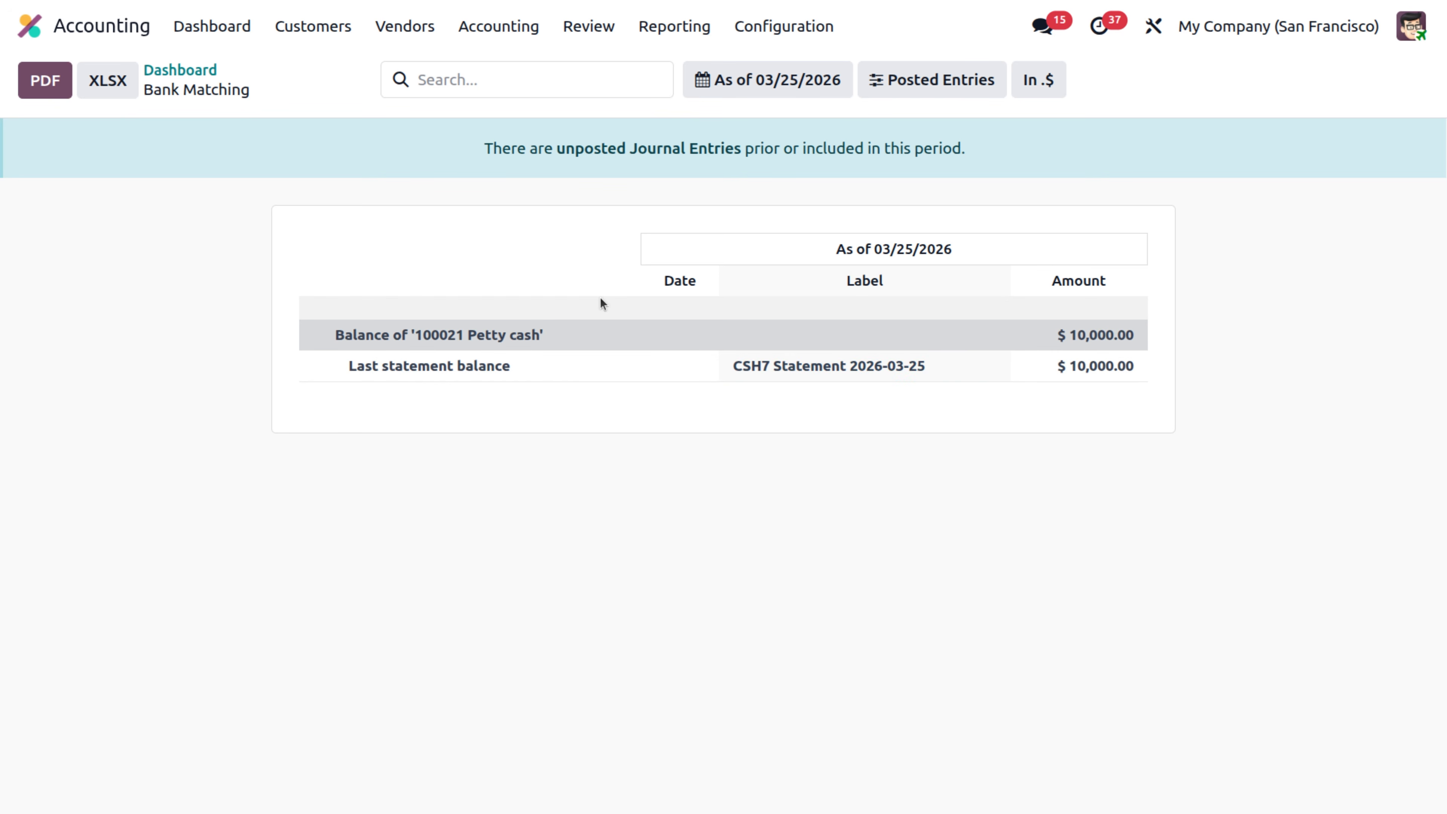
Step: Return to the accounting dashboard and check the state of the payments in the Petty Cash journal
left_click(180, 71)
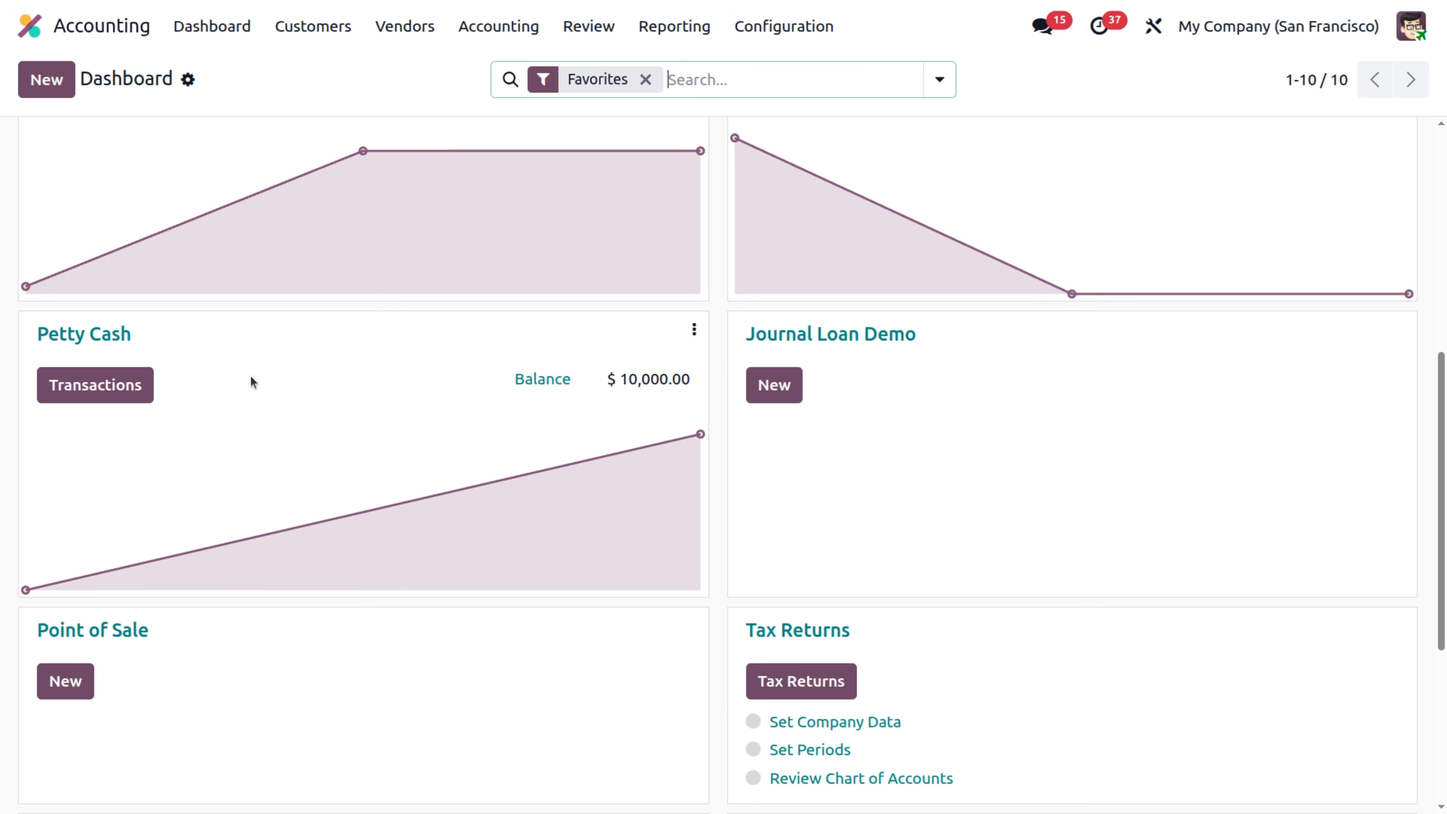
left_click(696, 329)
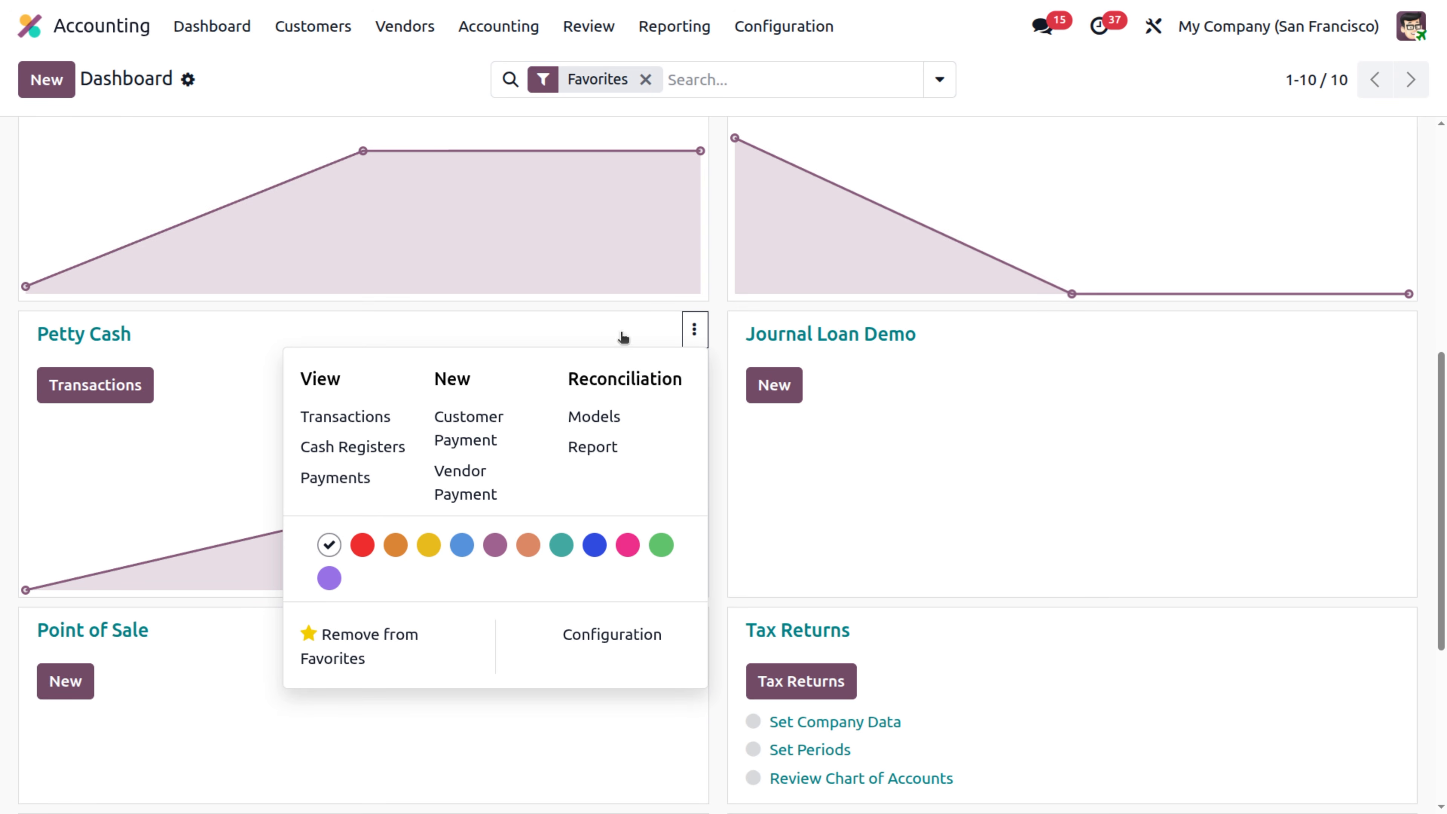
left_click(338, 482)
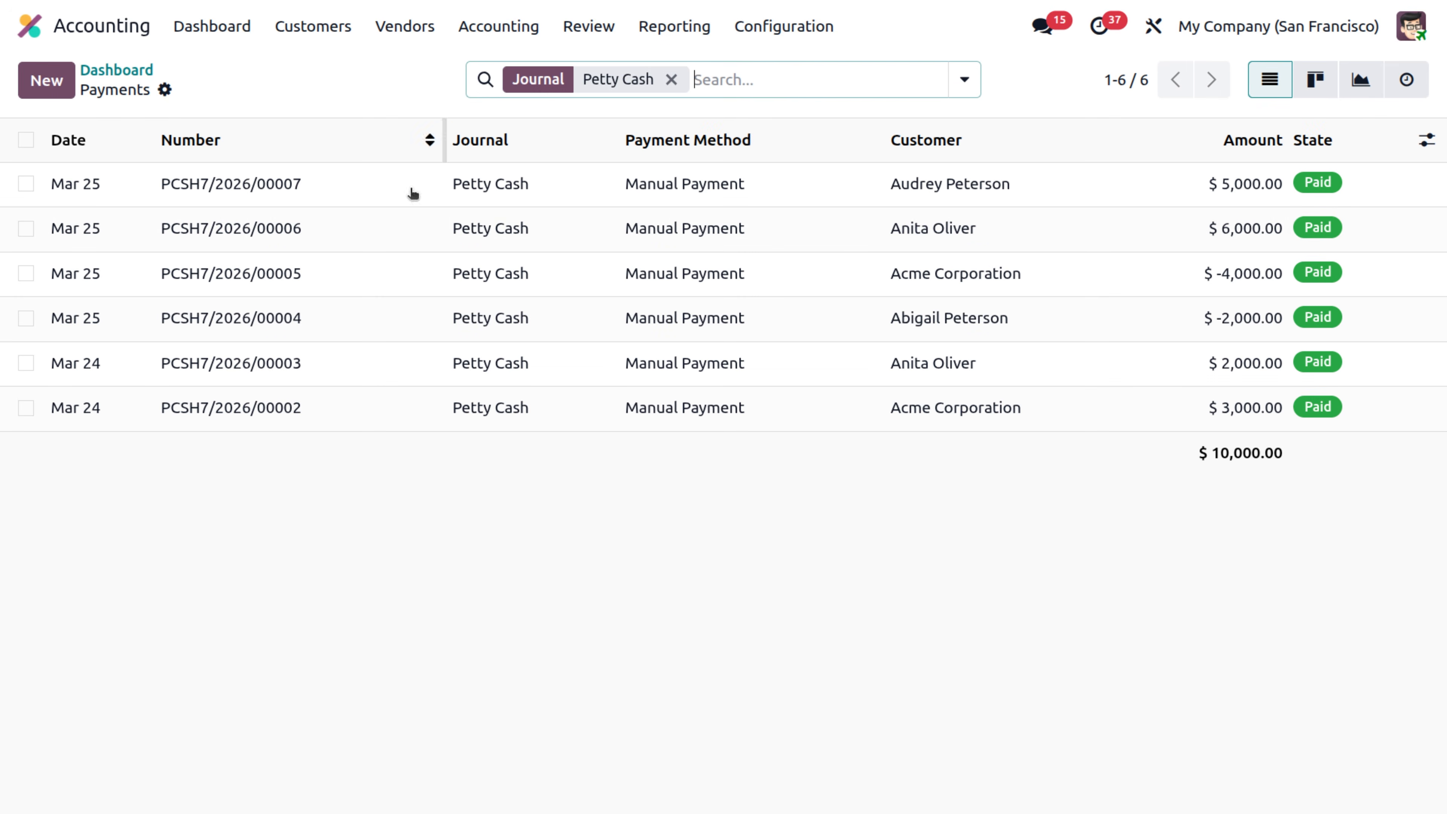